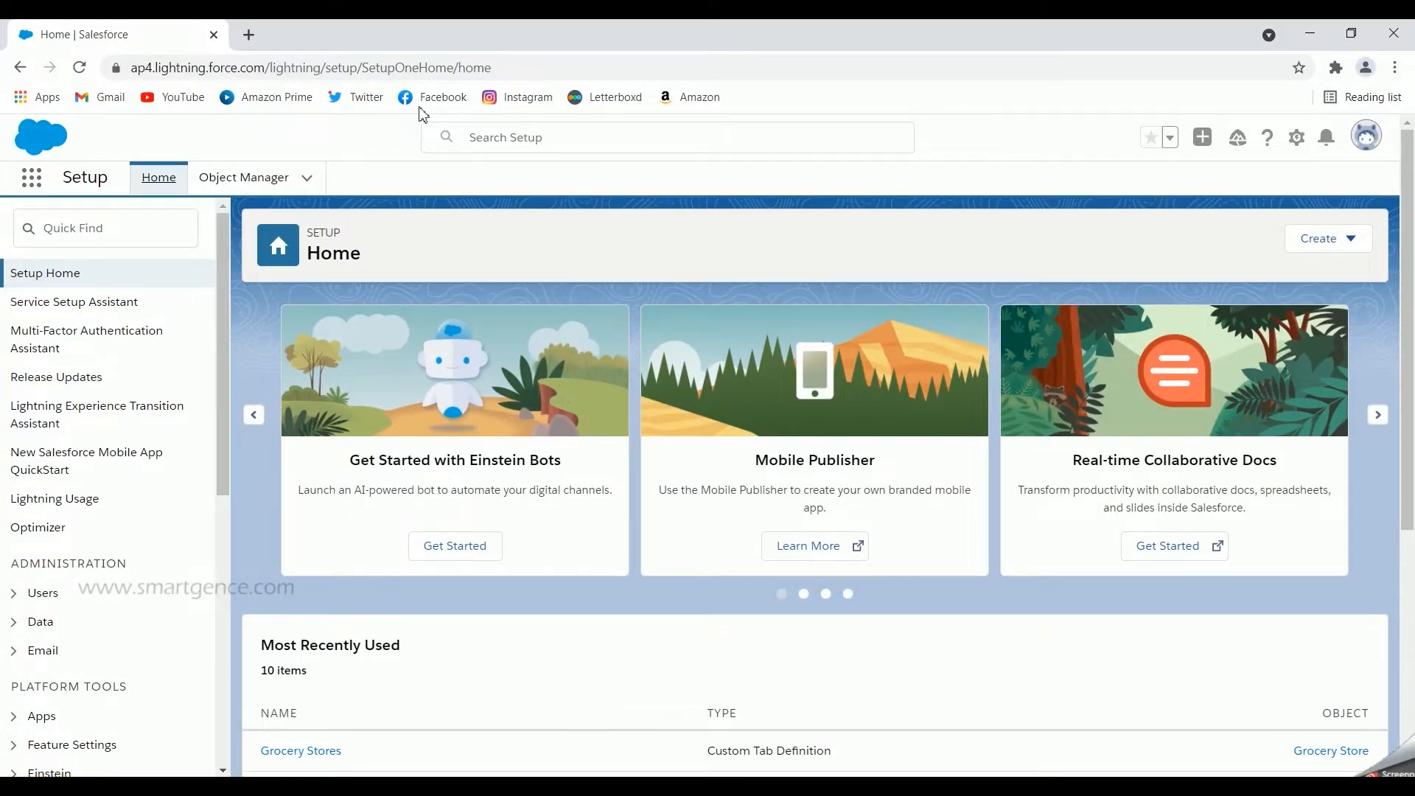
- Find the Grocery Store custom object in the Object Manager and open its details
{"action": "left_click", "coordinate": [258, 185]}
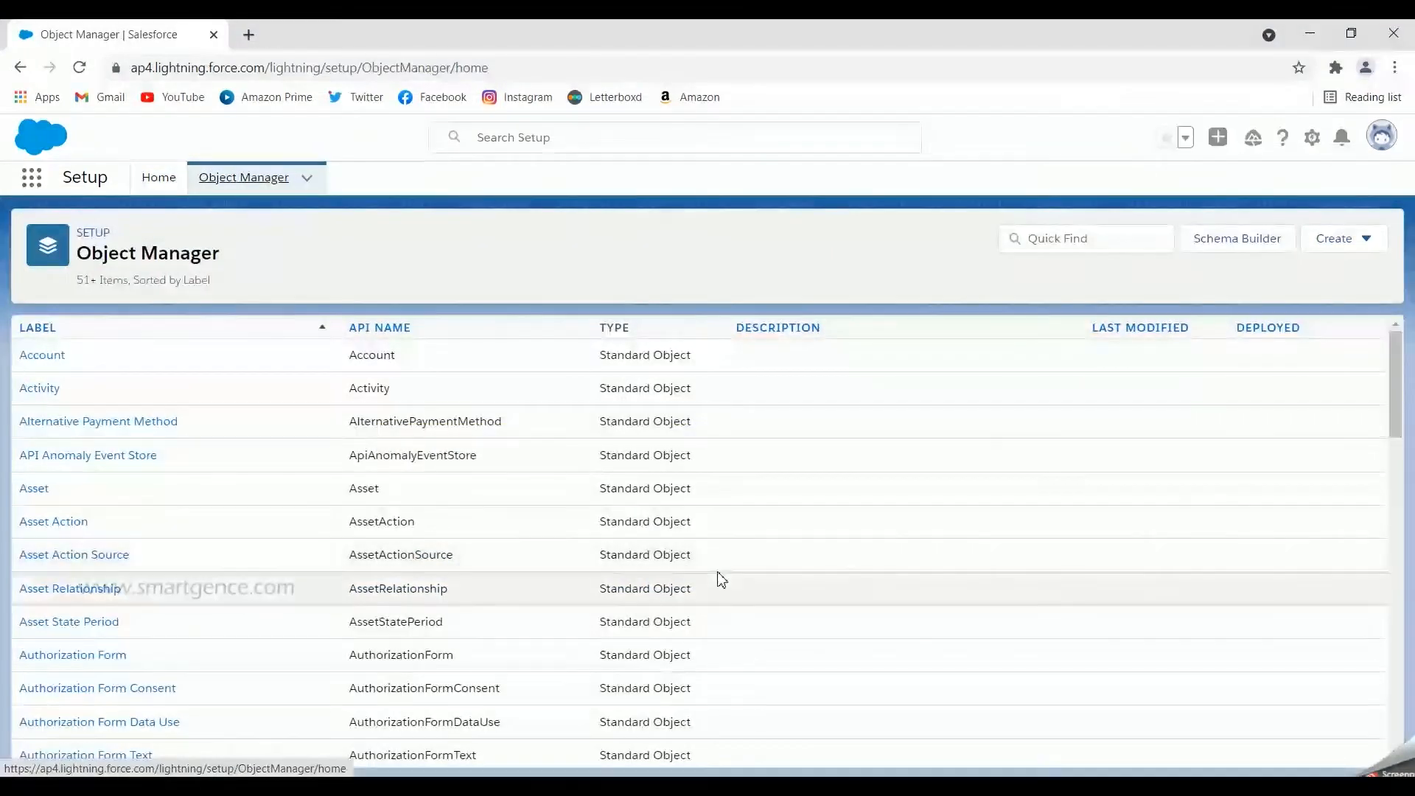
{"action": "key", "text": "ctrl+f"}
{"action": "type", "text": "grocer"}
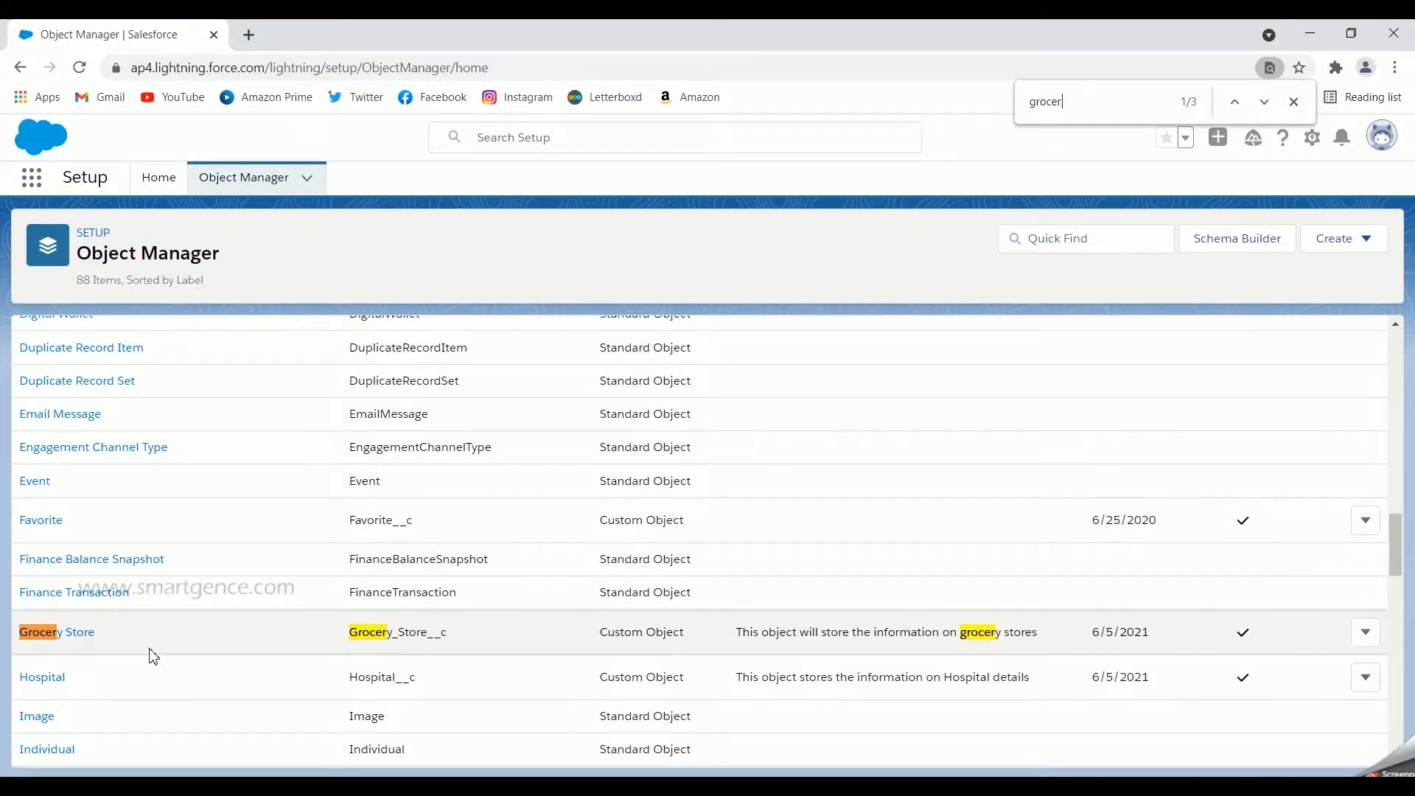
{"action": "left_click", "coordinate": [68, 645]}
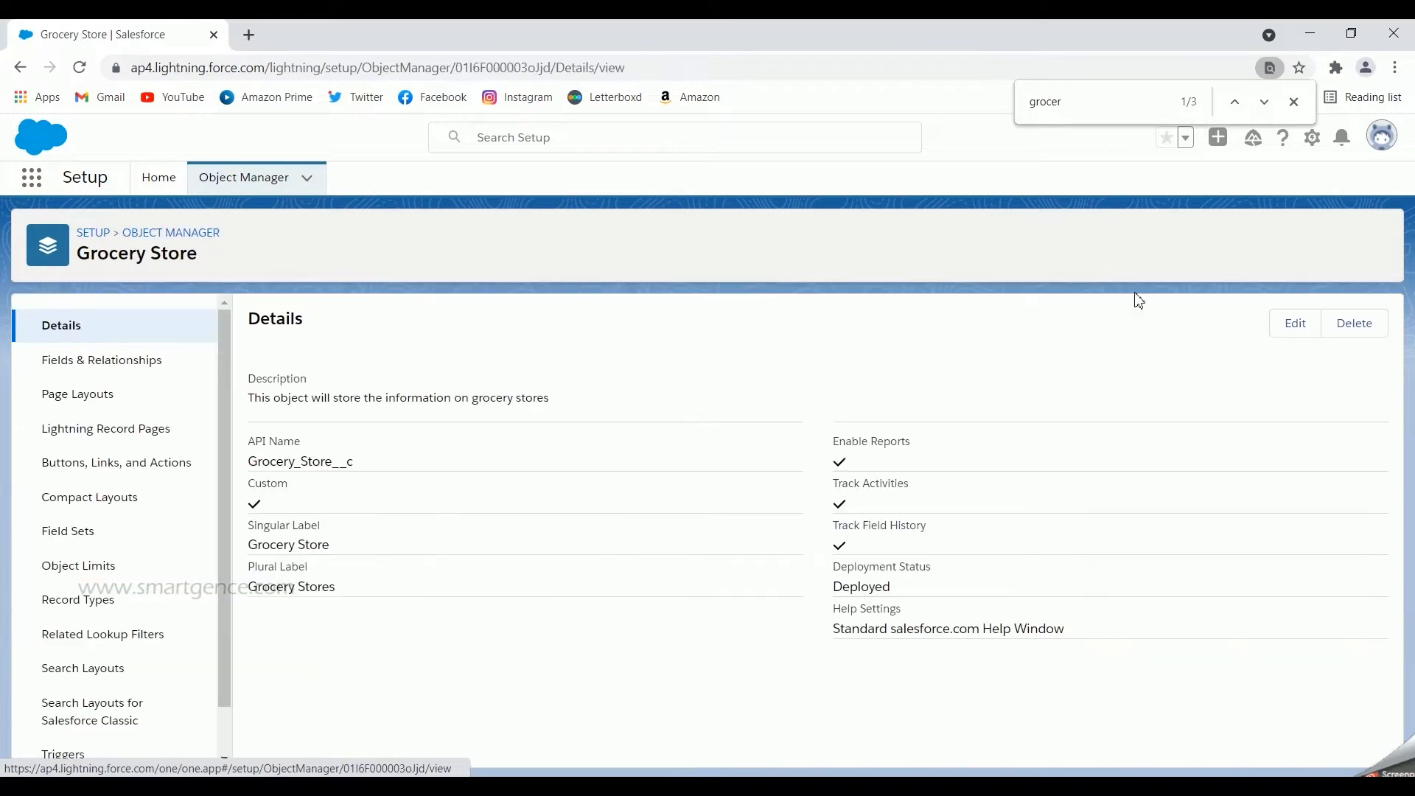
{"action": "left_click", "coordinate": [1293, 102]}
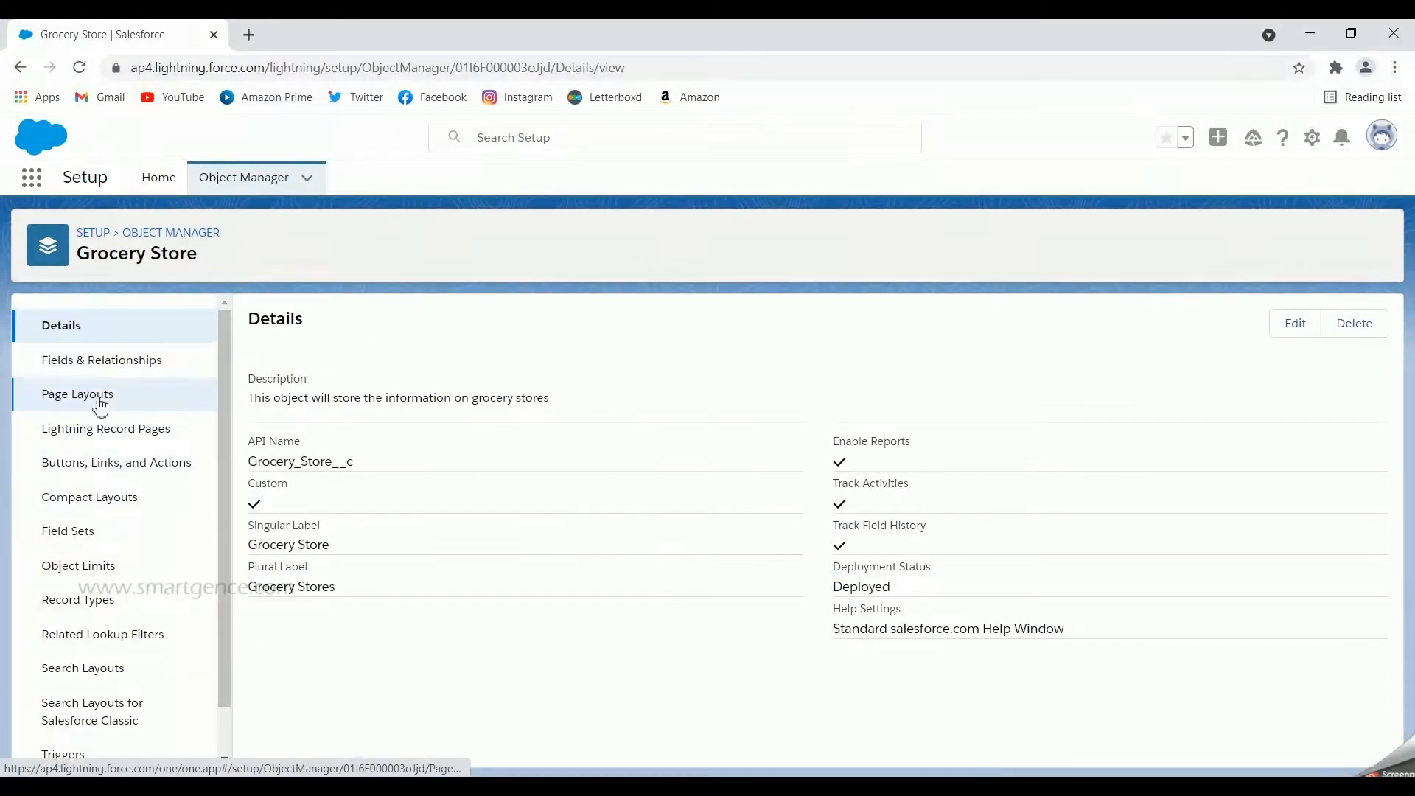
- Start a new custom field from the Grocery Store object's Fields & Relationships
{"action": "left_click", "coordinate": [150, 365]}
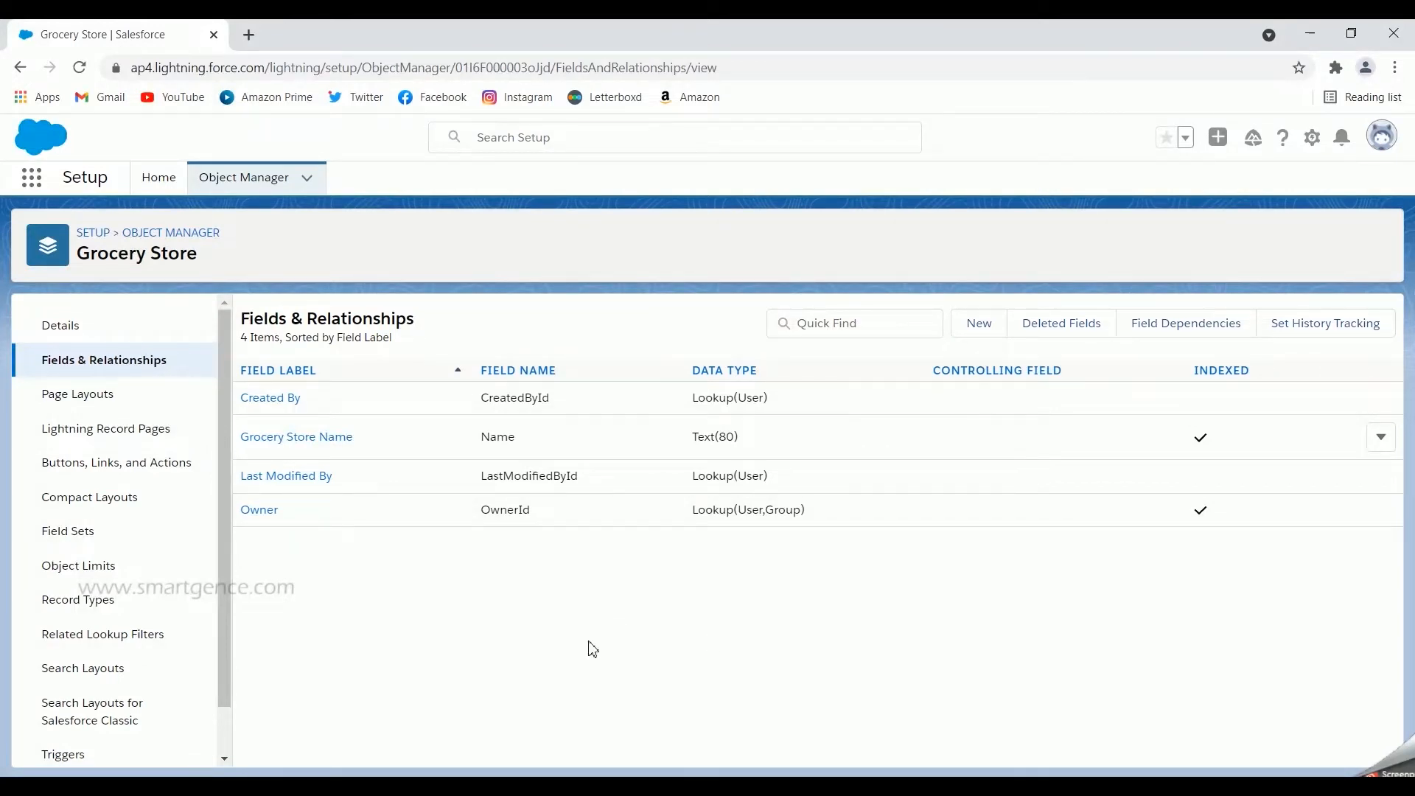
{"action": "left_click", "coordinate": [980, 324]}
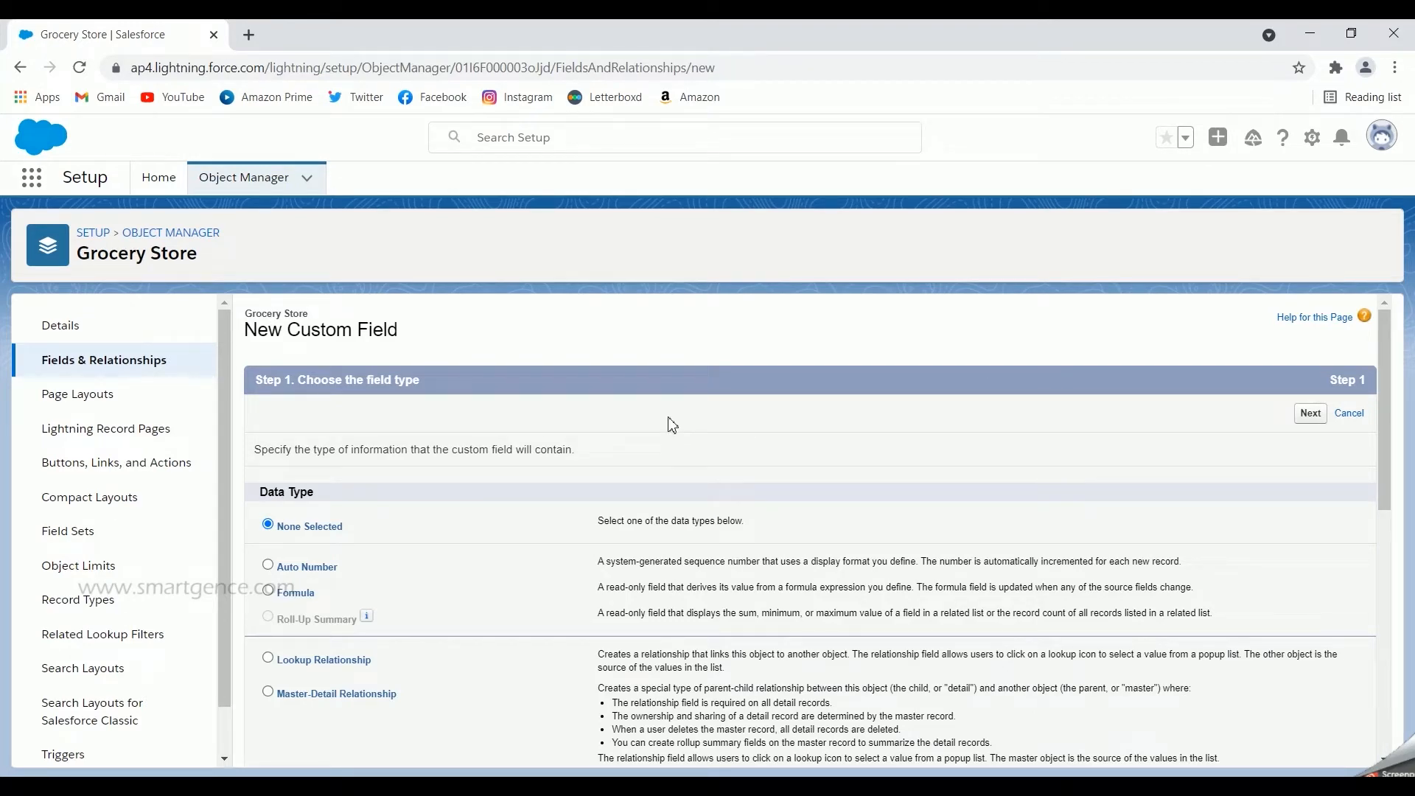
- Examine the available field data types and their descriptions, including Auto Number, the relationship types, Checkbox and Currency
{"action": "scroll", "coordinate": [673, 426], "scroll_direction": "down", "scroll_amount": 3}
{"action": "scroll", "coordinate": [668, 428], "scroll_direction": "down", "scroll_amount": 4}
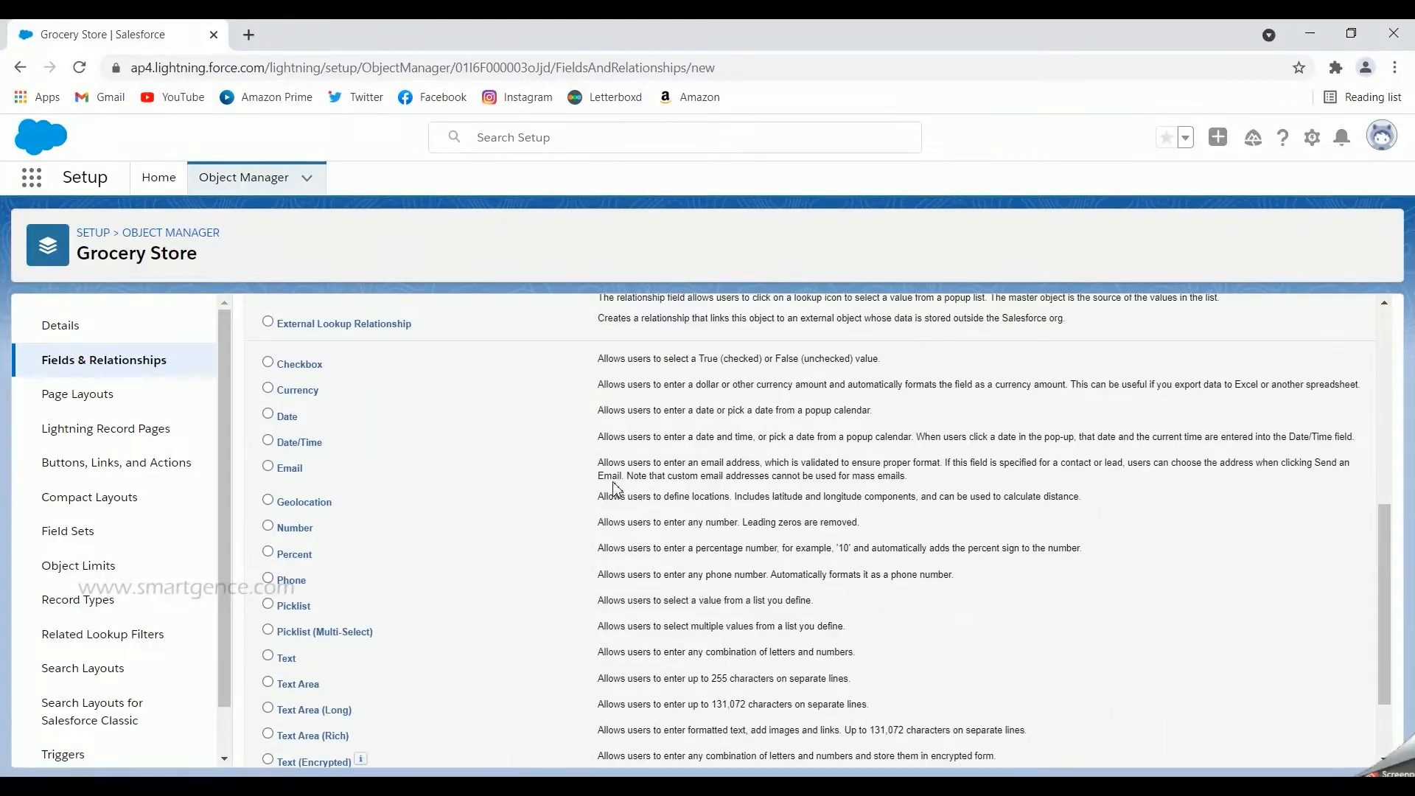
{"action": "scroll", "coordinate": [540, 531], "scroll_direction": "down", "scroll_amount": 2}
{"action": "scroll", "coordinate": [540, 531], "scroll_direction": "up", "scroll_amount": 10}
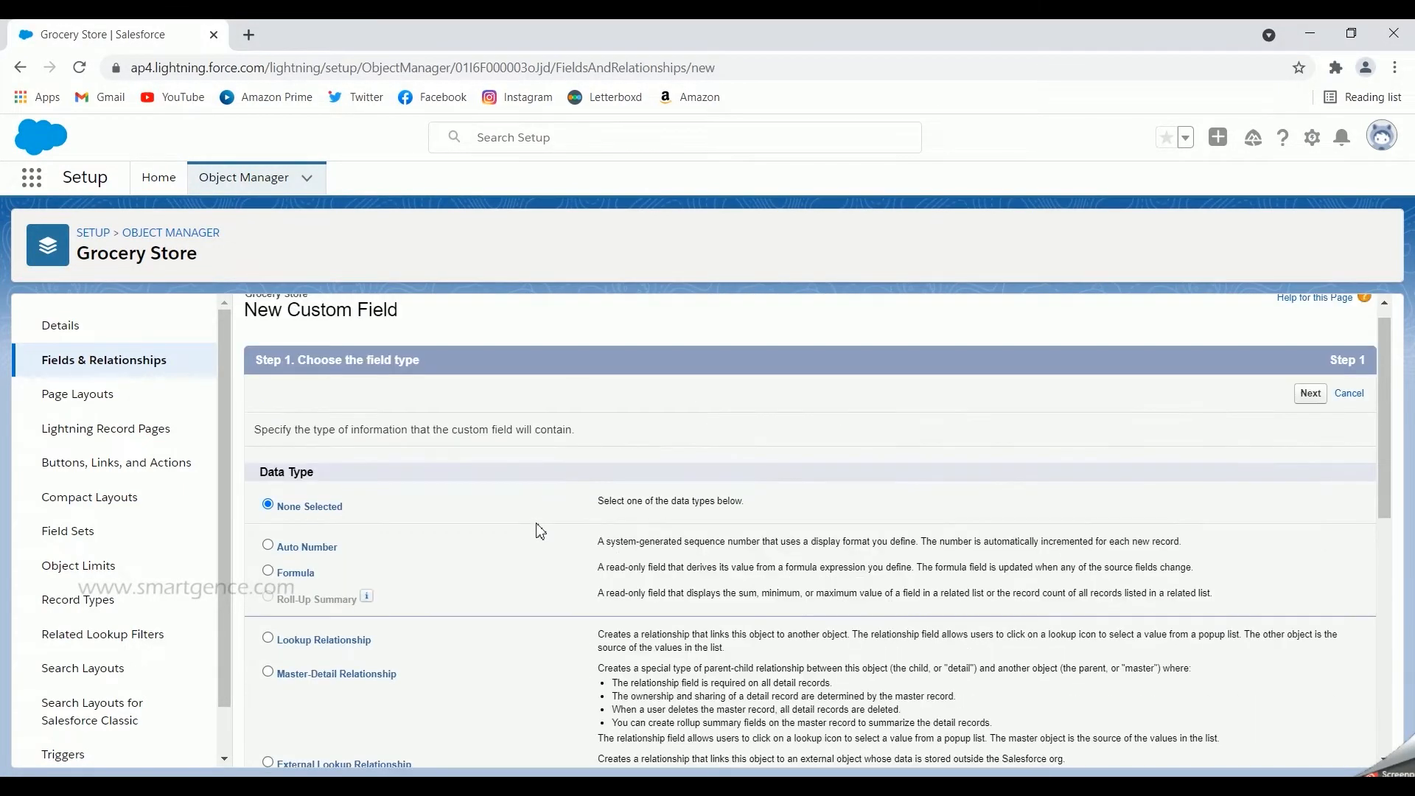
{"action": "scroll", "coordinate": [502, 554], "scroll_direction": "down", "scroll_amount": 1}
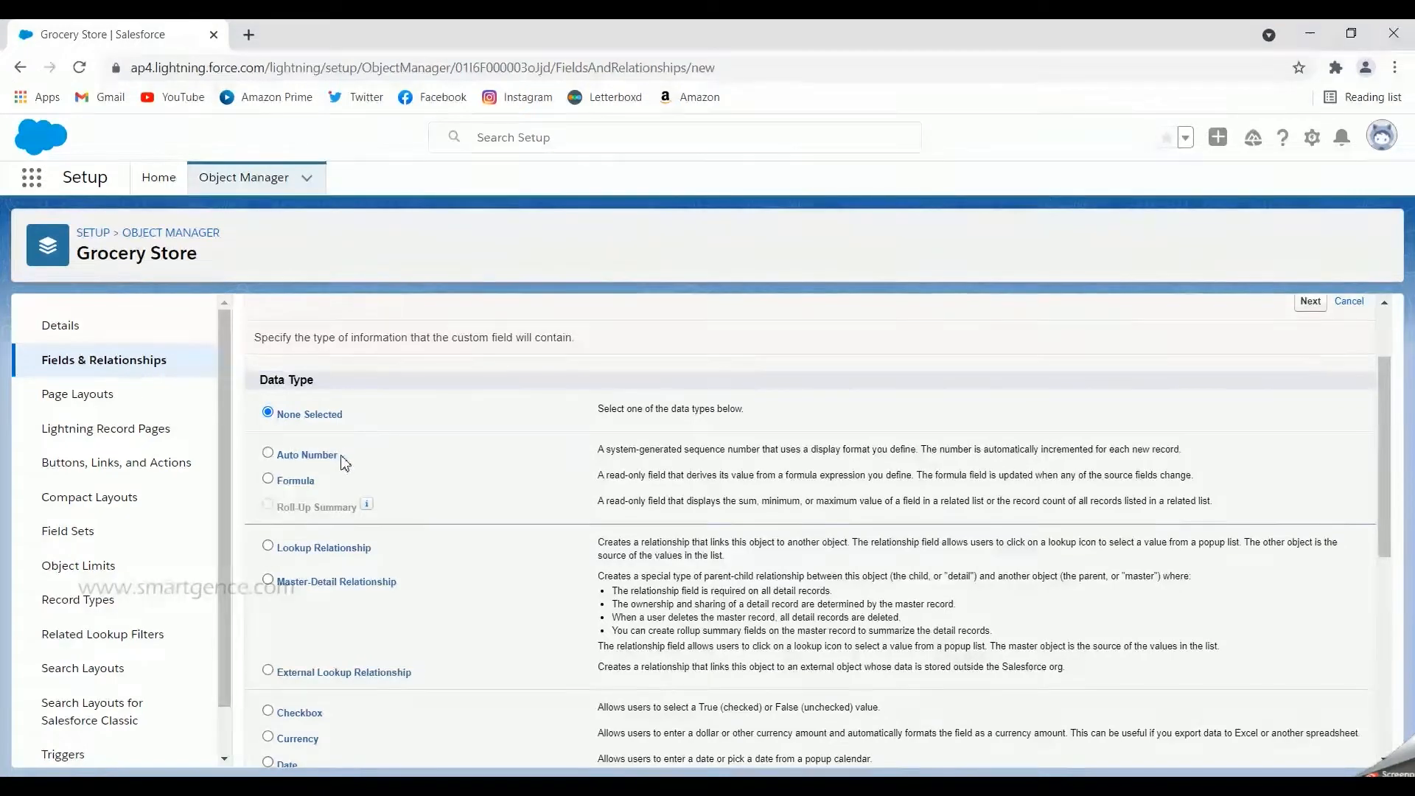
{"action": "left_click_drag", "start_coordinate": [341, 456], "coordinate": [279, 464]}
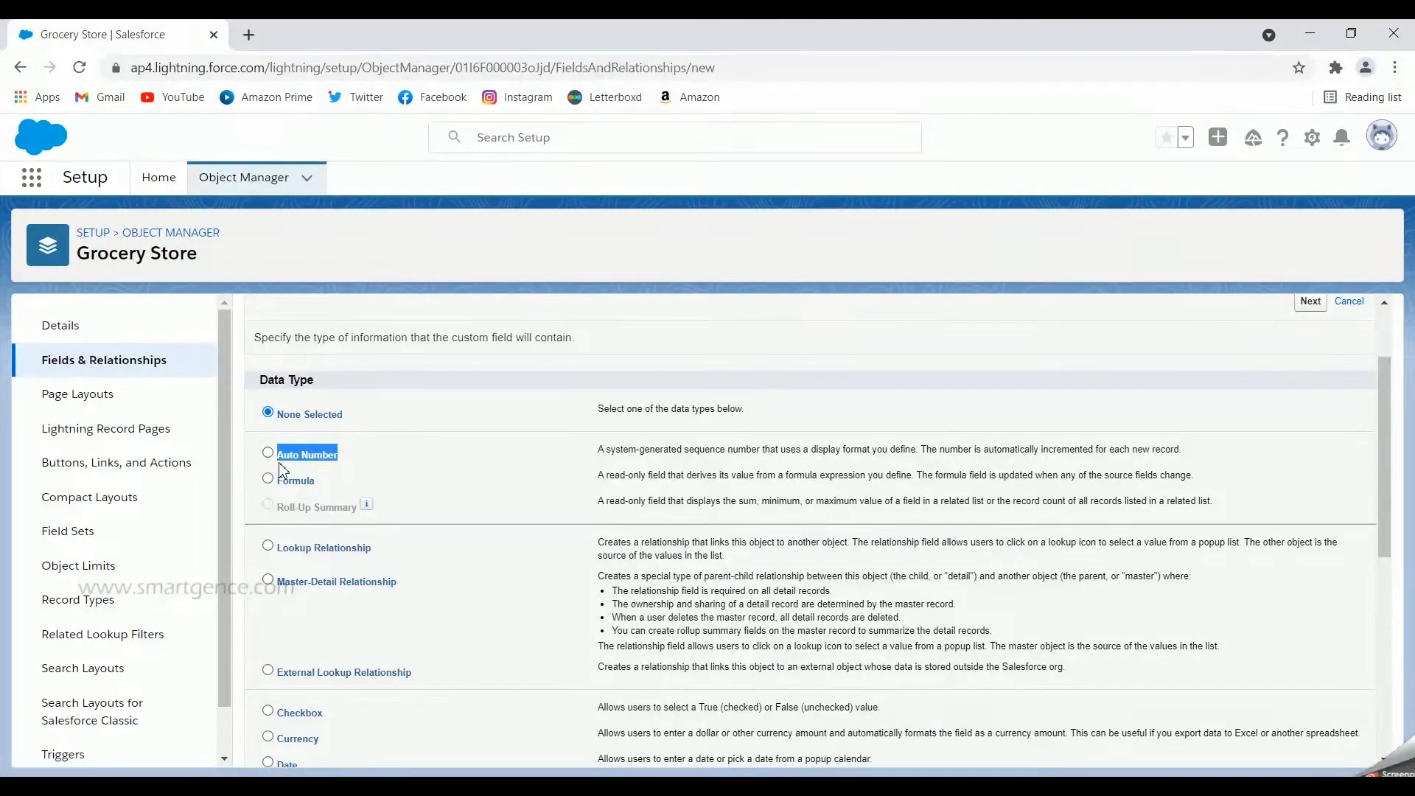
{"action": "left_click", "coordinate": [375, 457]}
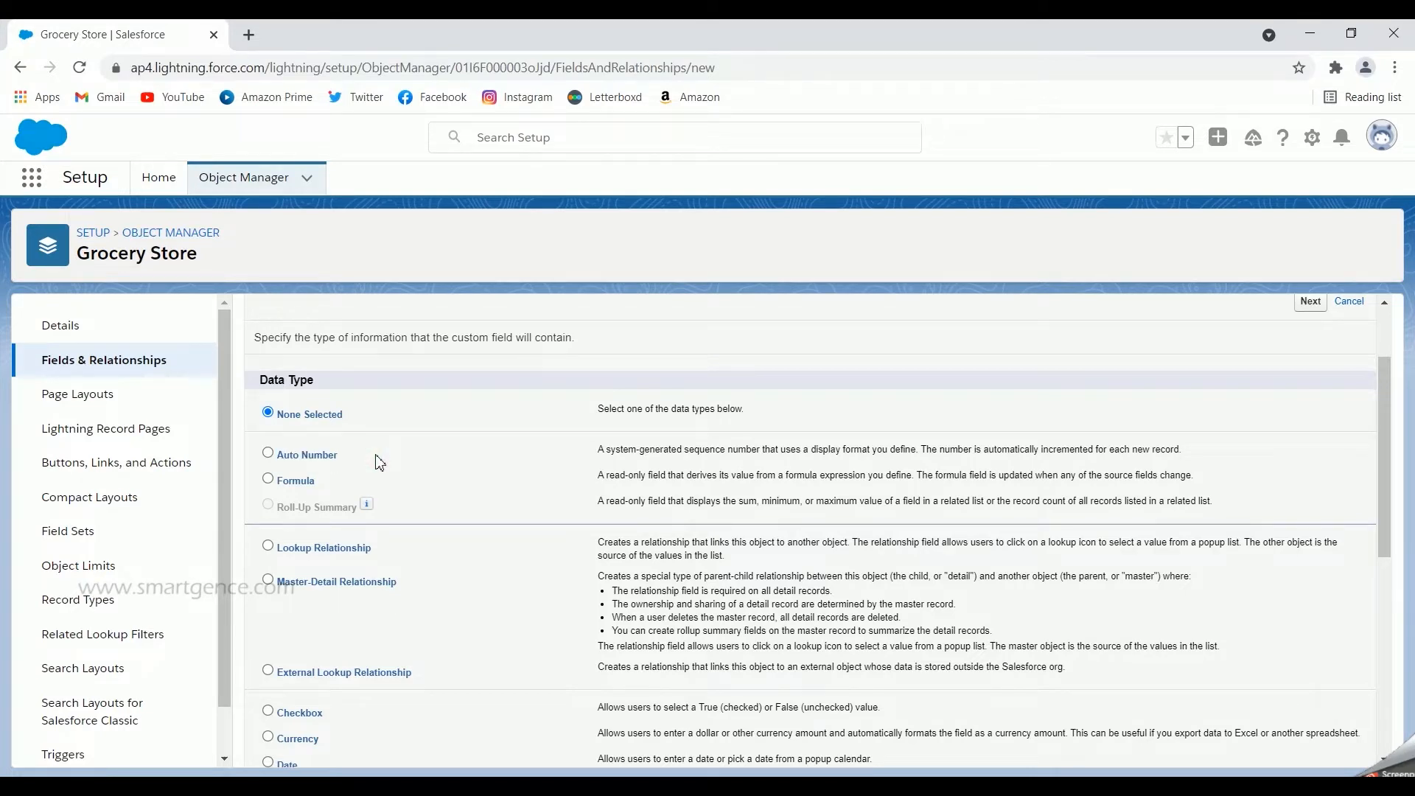
{"action": "scroll", "coordinate": [365, 464], "scroll_direction": "down", "scroll_amount": 1}
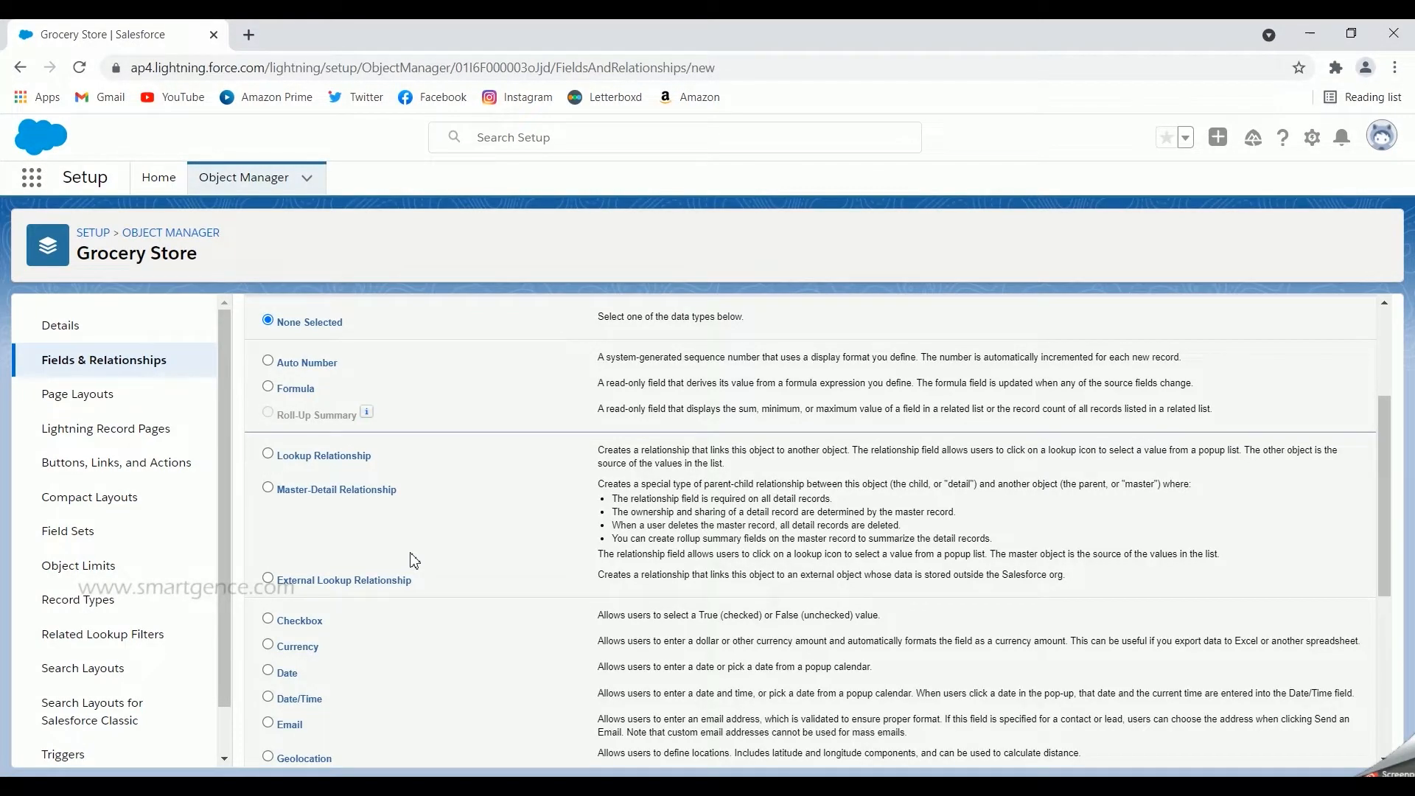
{"action": "scroll", "coordinate": [476, 524], "scroll_direction": "down", "scroll_amount": 4}
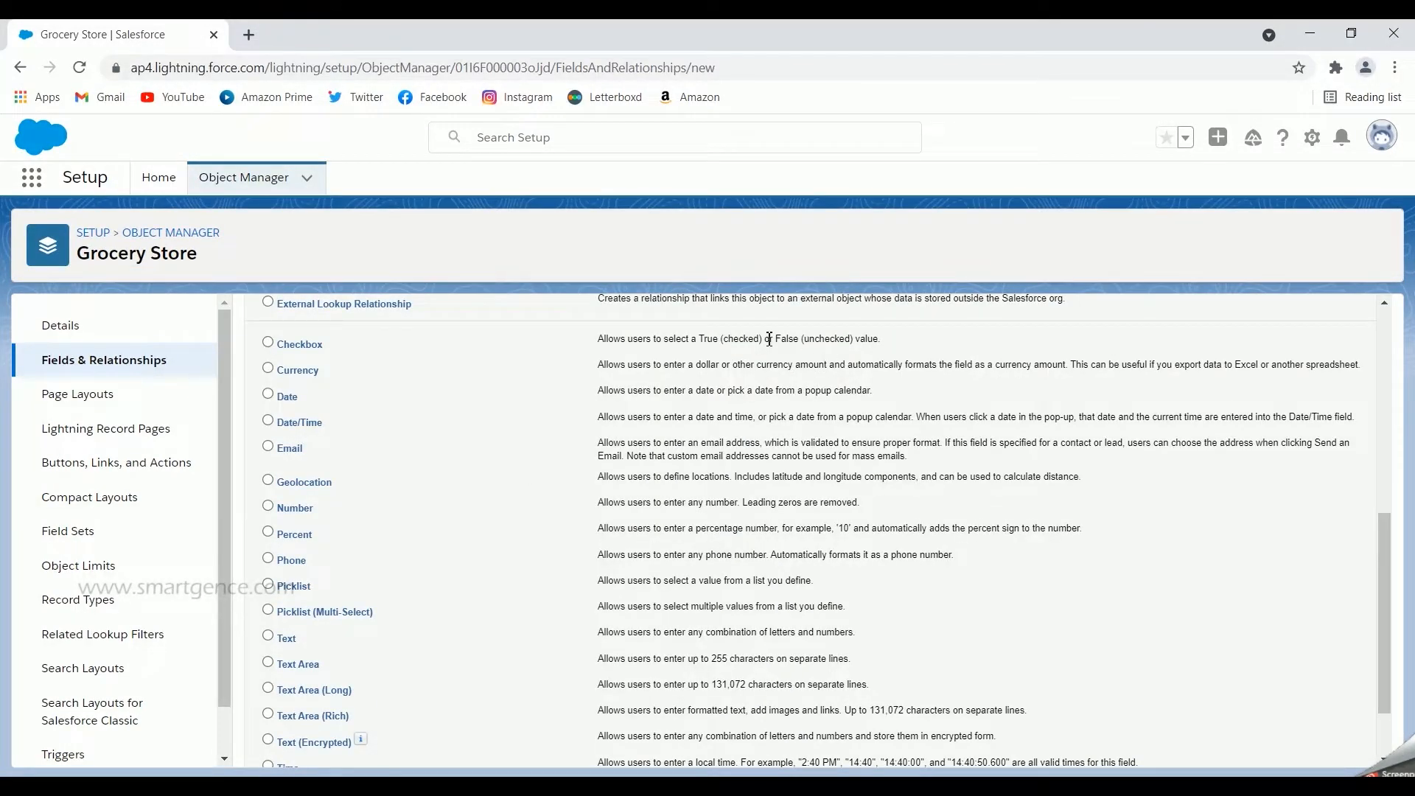
{"action": "double_click", "coordinate": [710, 339]}
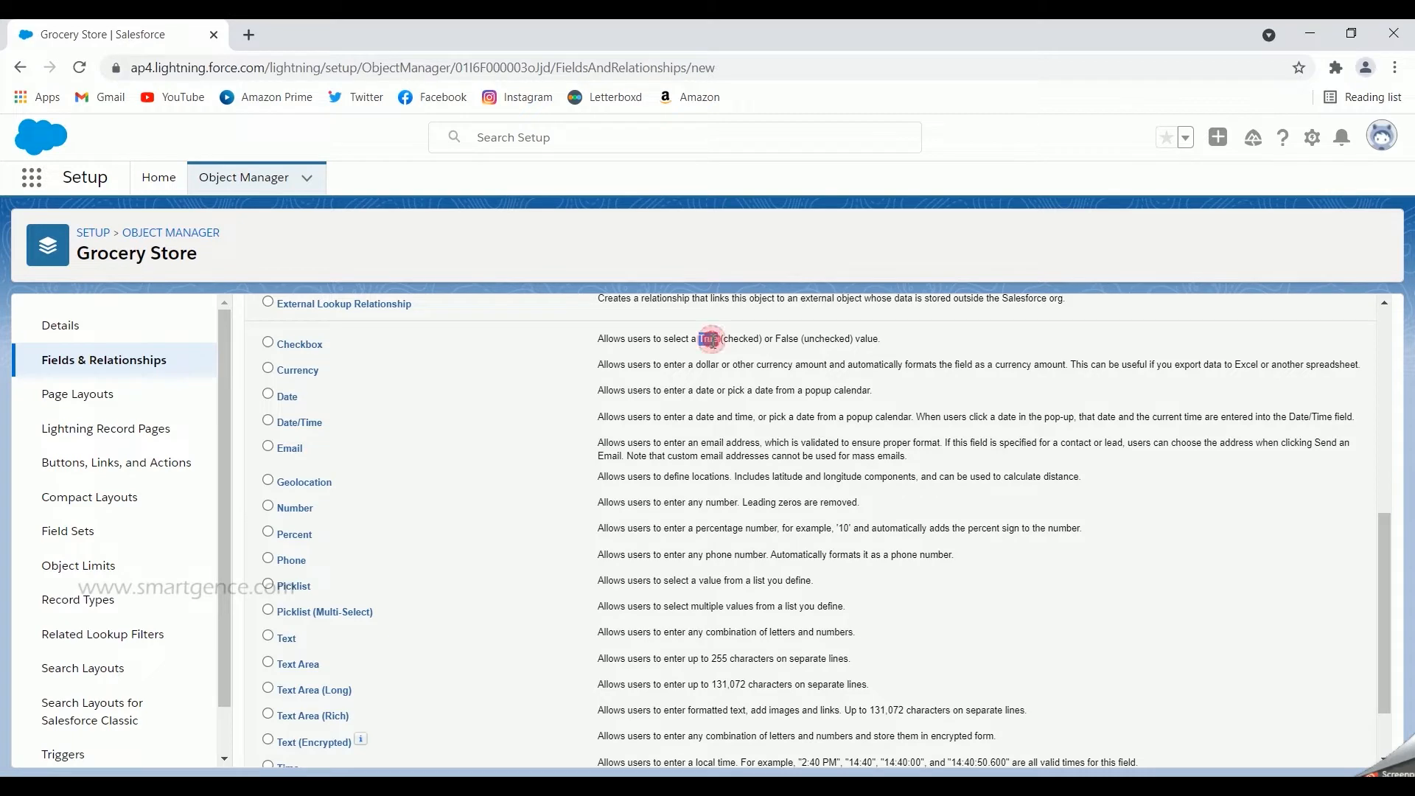
{"action": "double_click", "coordinate": [787, 339]}
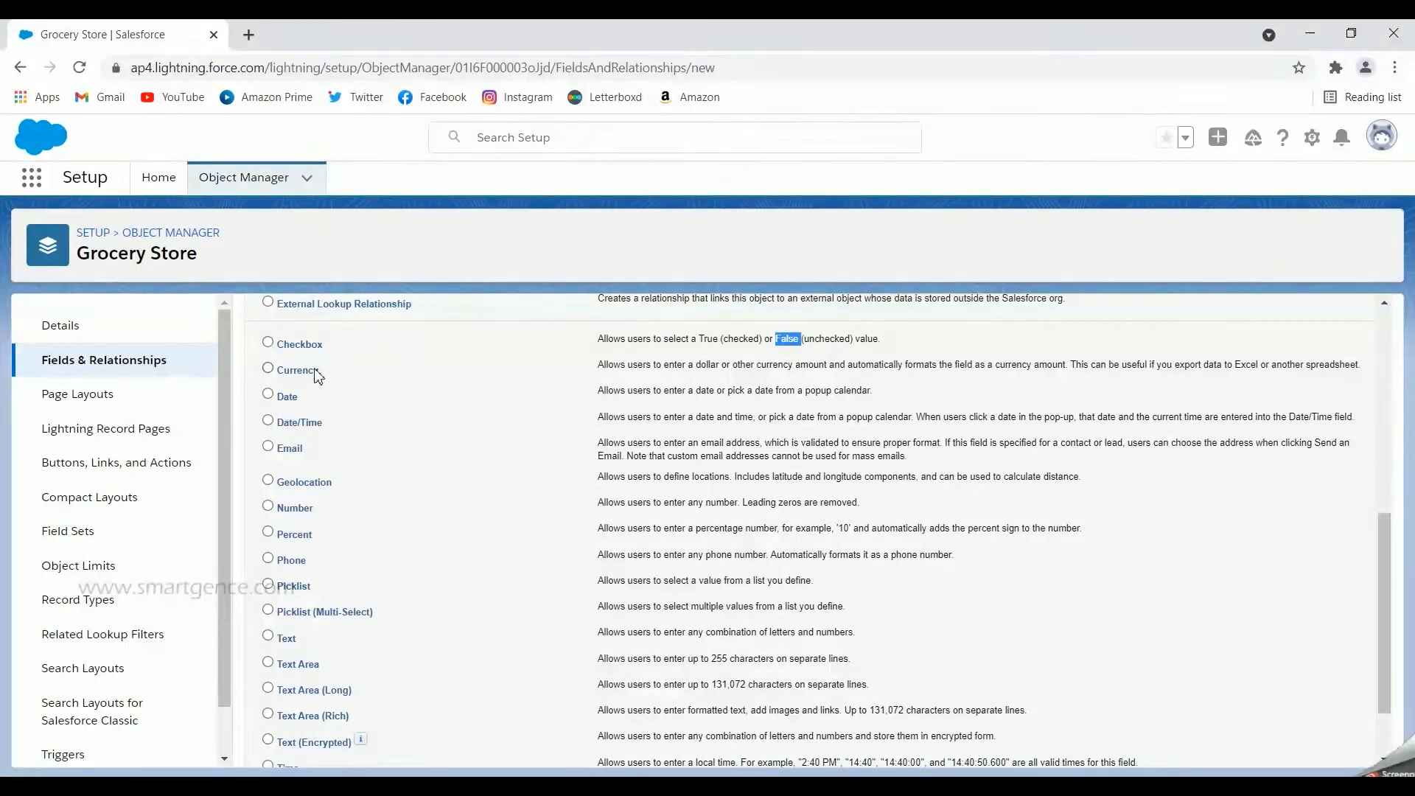
{"action": "left_click", "coordinate": [666, 376]}
{"action": "scroll", "coordinate": [381, 373], "scroll_direction": "down", "scroll_amount": 2}
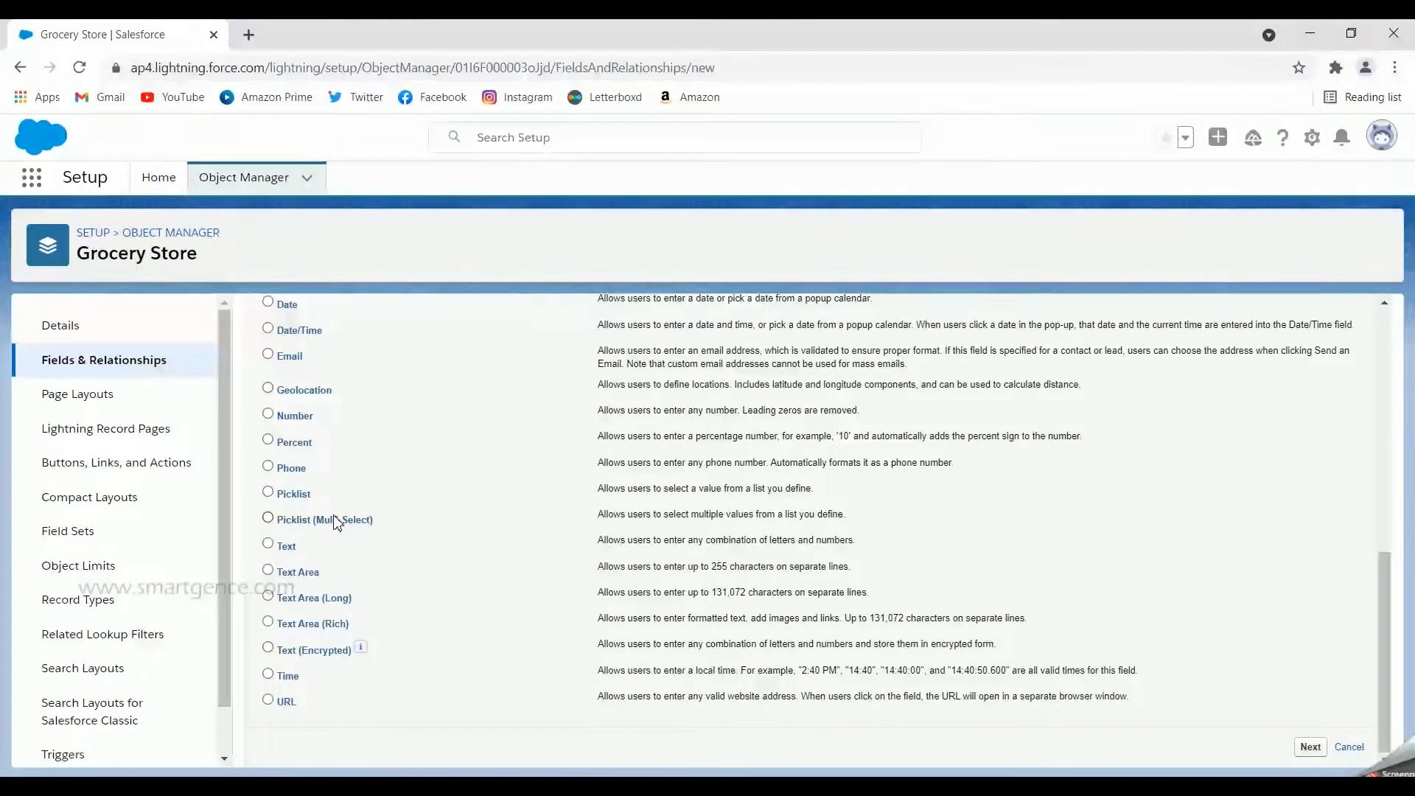
- Examine the descriptions of the Text, Text Area, Long, Rich, Encrypted and Time data types
{"action": "left_click", "coordinate": [290, 550]}
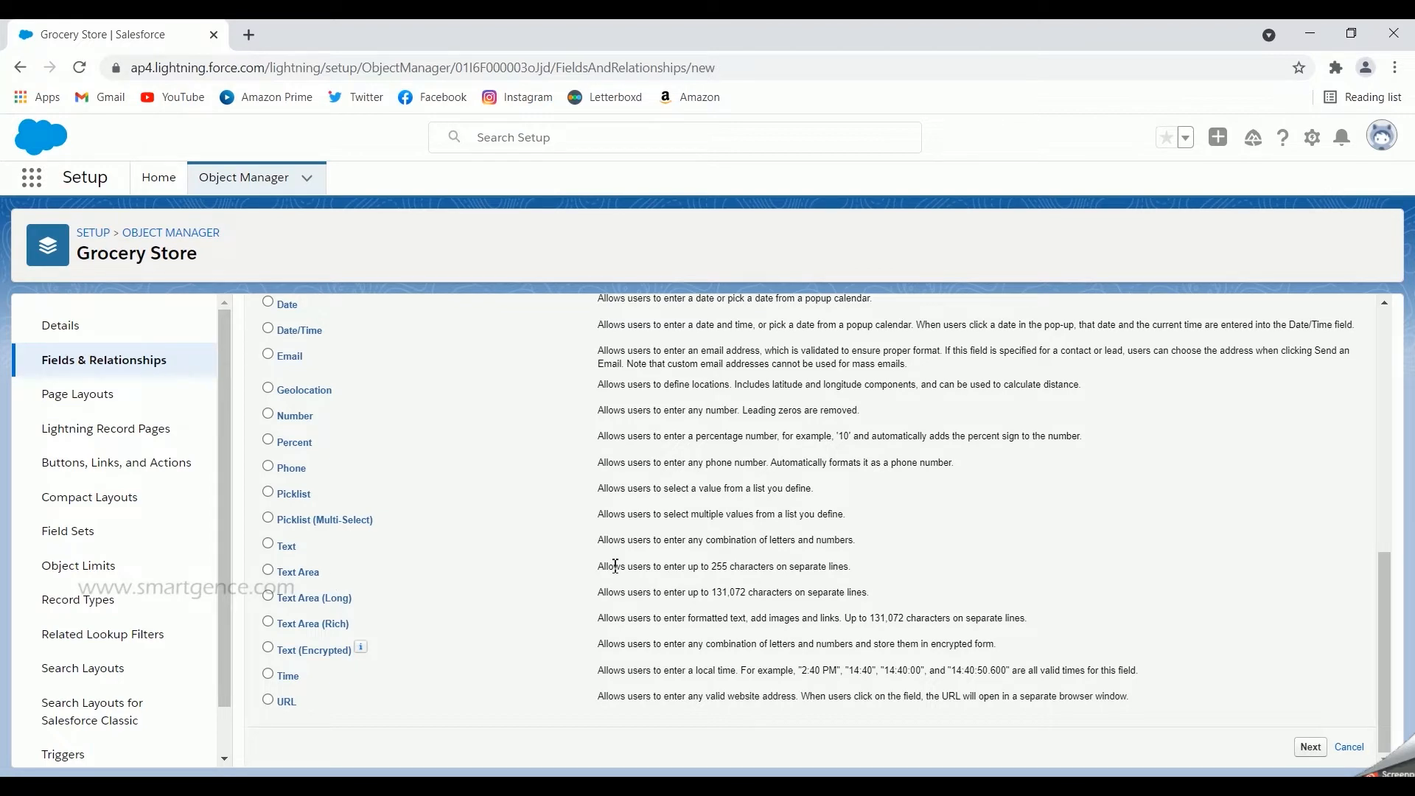
{"action": "left_click_drag", "start_coordinate": [711, 568], "coordinate": [754, 568]}
{"action": "left_click", "coordinate": [718, 593]}
{"action": "left_click_drag", "start_coordinate": [717, 593], "coordinate": [747, 592]}
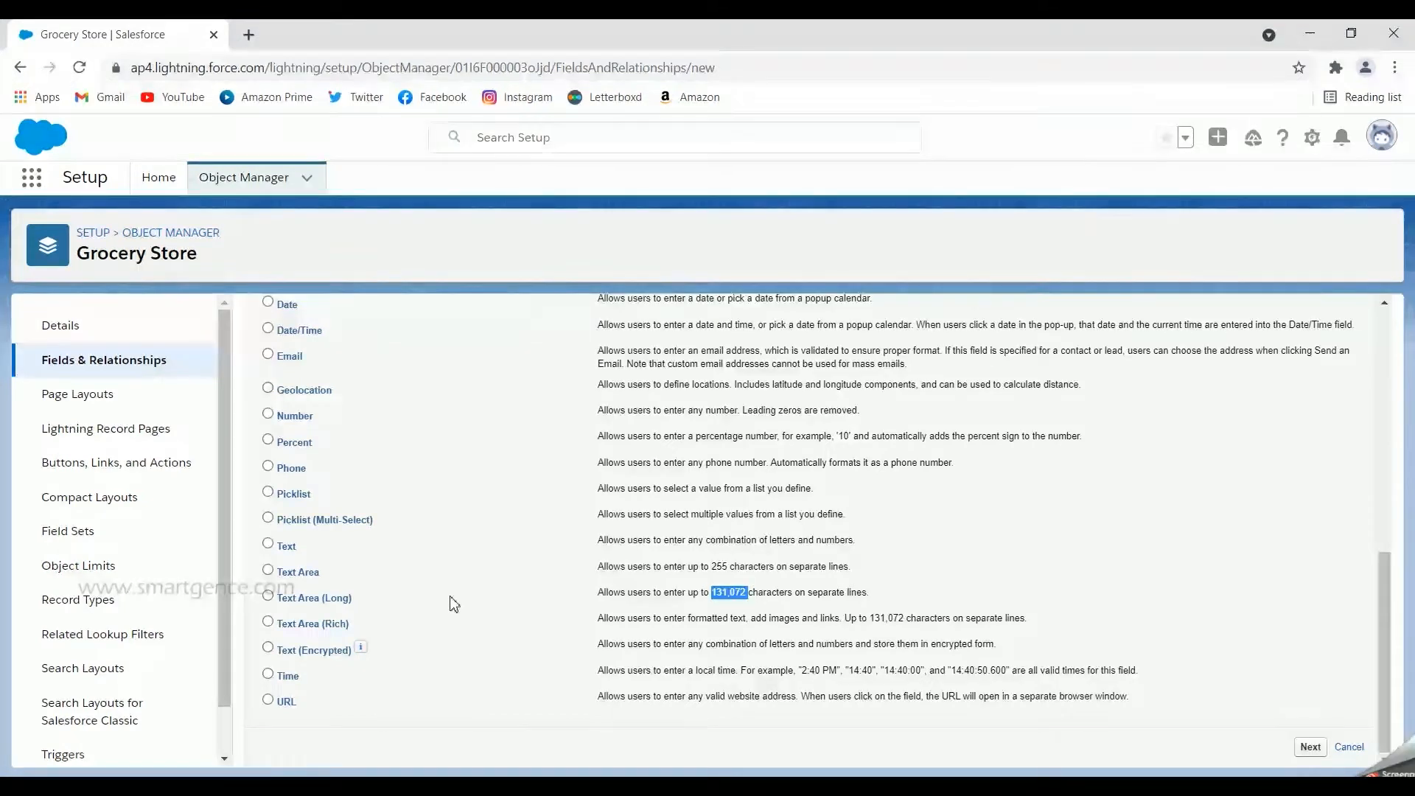
{"action": "left_click", "coordinate": [404, 628]}
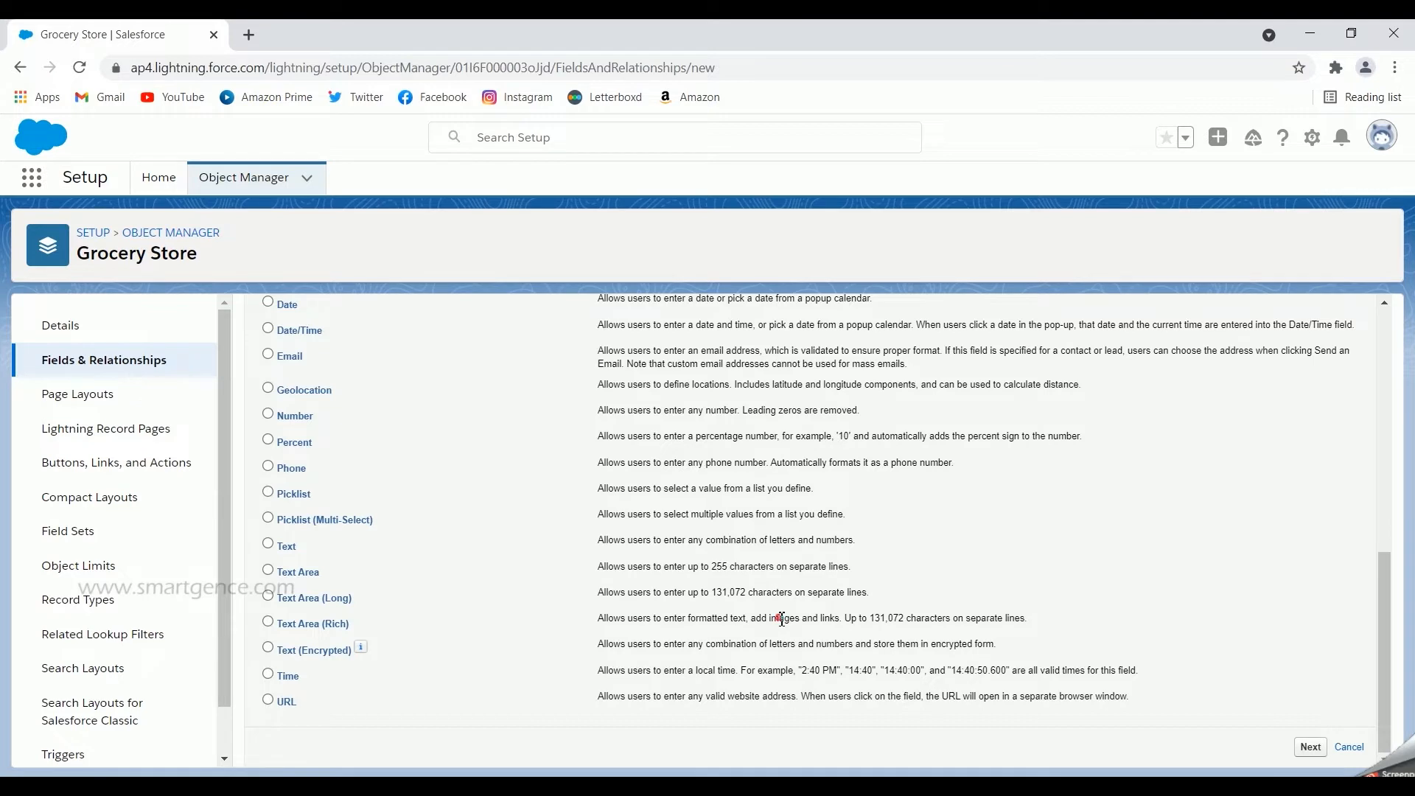
{"action": "double_click", "coordinate": [783, 620]}
{"action": "left_click_drag", "start_coordinate": [691, 619], "coordinate": [737, 632]}
{"action": "left_click", "coordinate": [316, 653]}
{"action": "left_click_drag", "start_coordinate": [803, 669], "coordinate": [1018, 669]}
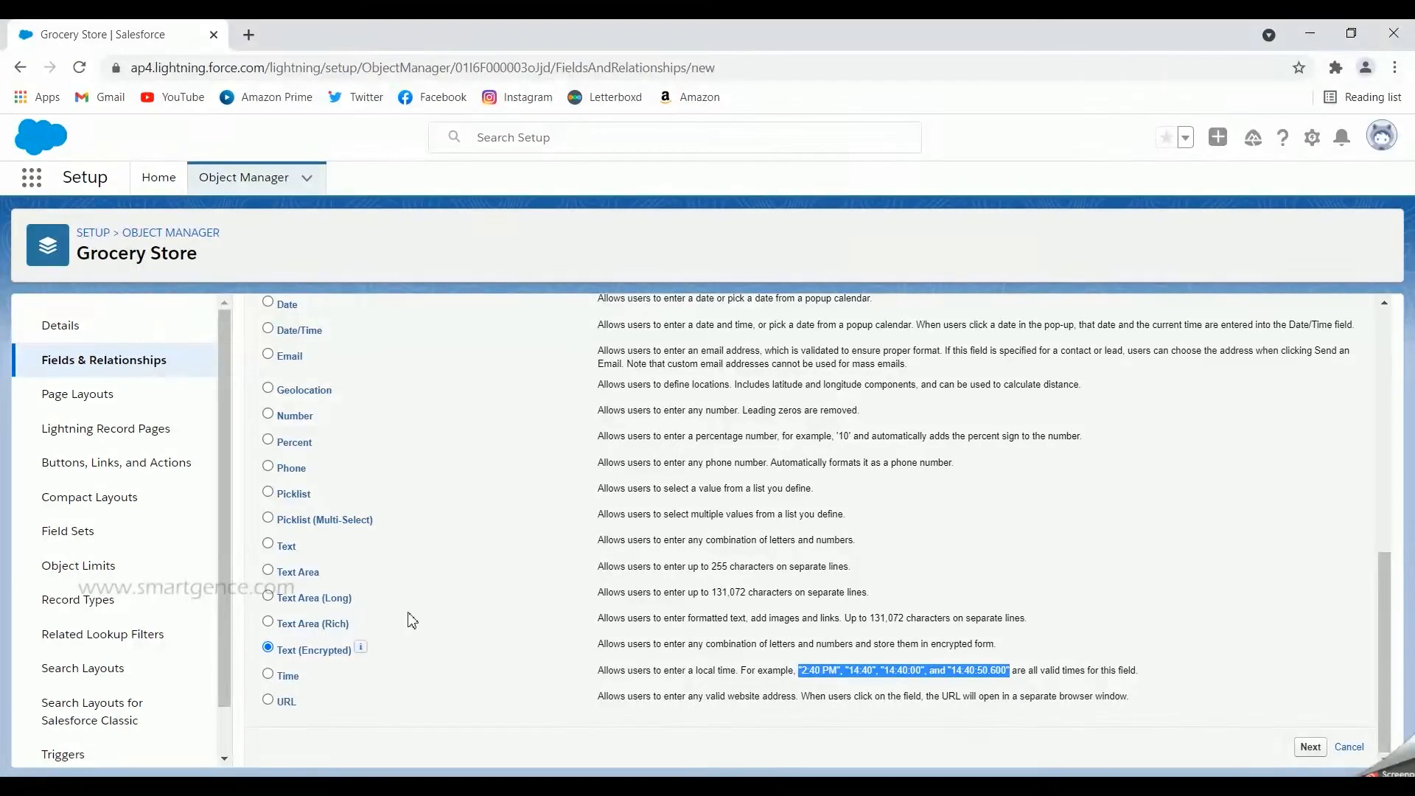
- Choose Text as the data type, continue to the field details, and label the field Location
{"action": "left_click", "coordinate": [270, 545]}
{"action": "left_click", "coordinate": [1309, 752]}
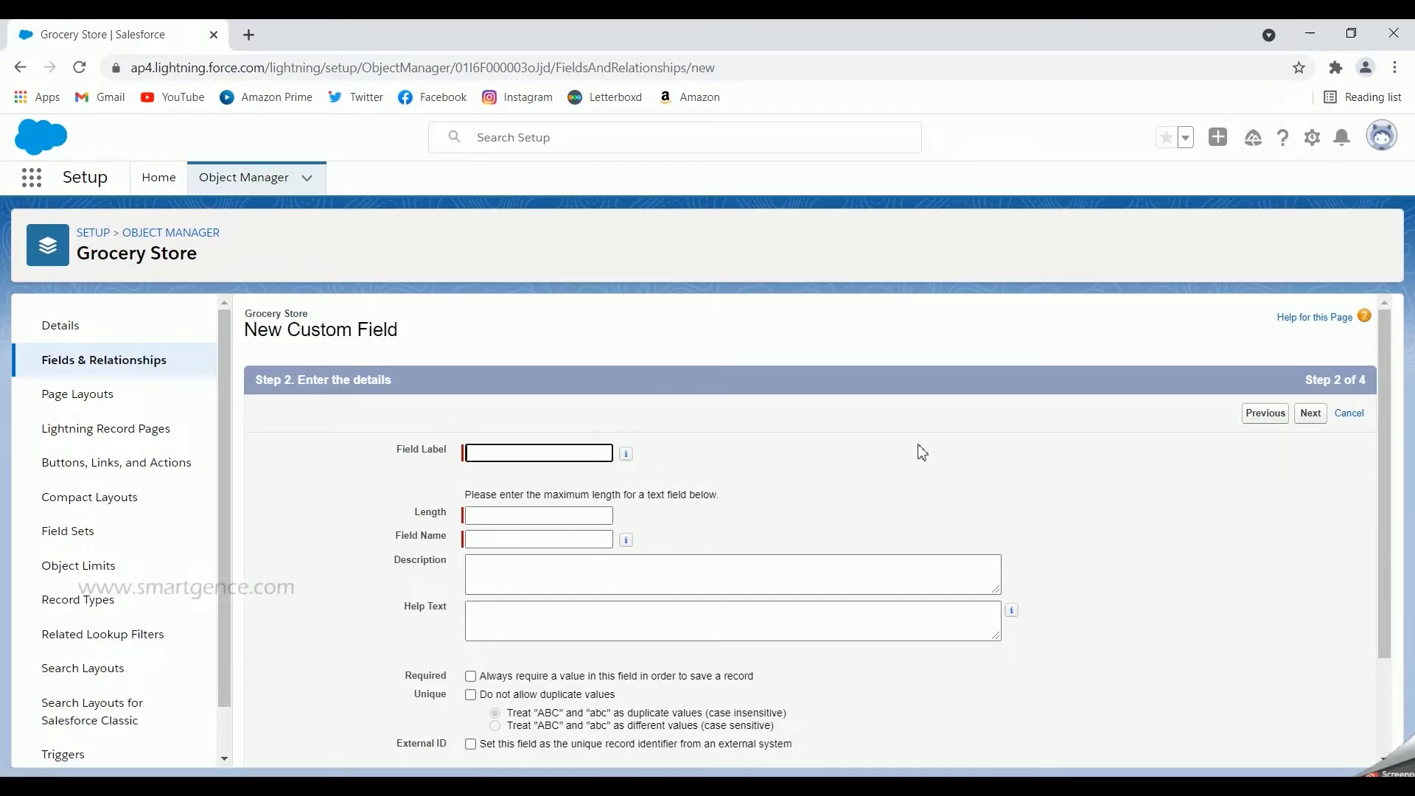
{"action": "left_click", "coordinate": [570, 458]}
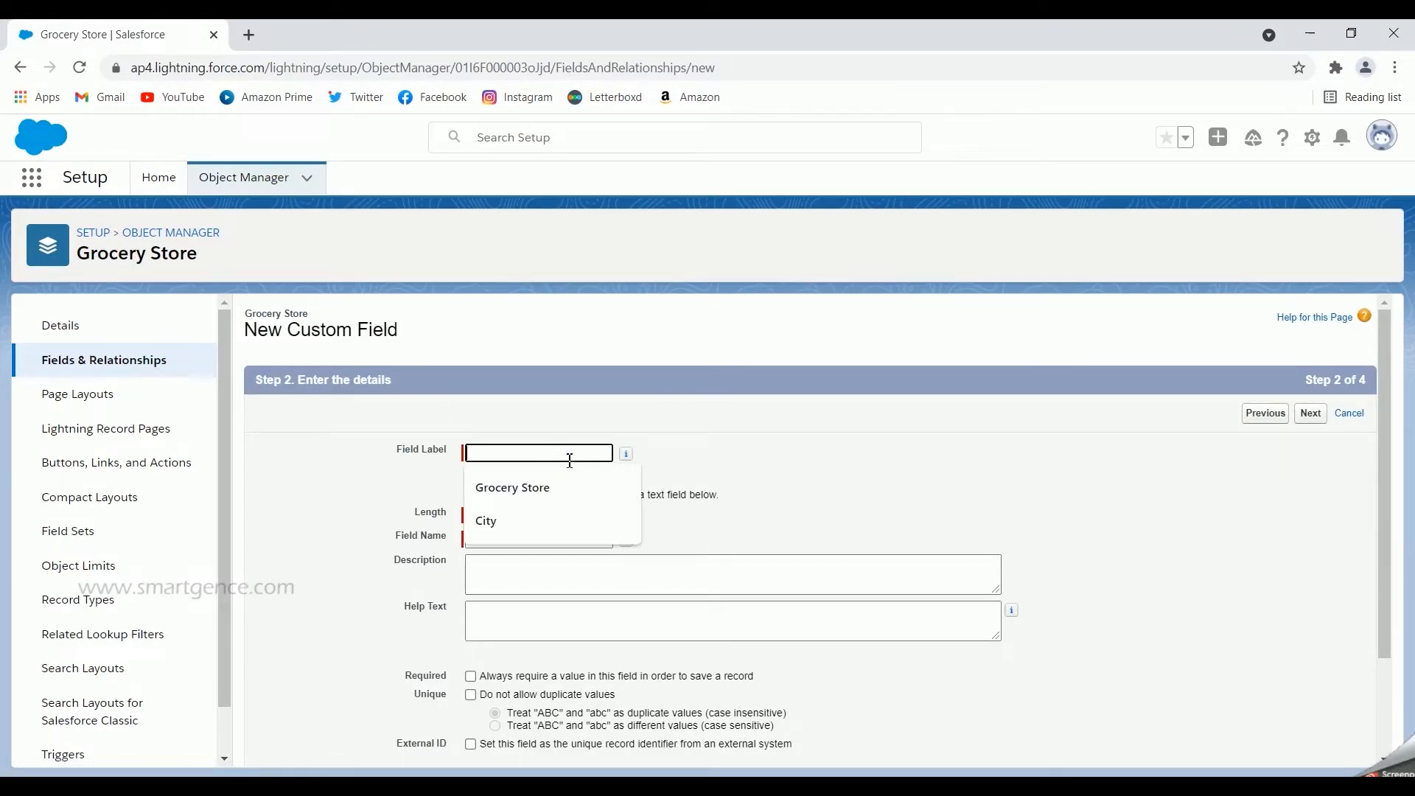
{"action": "type", "text": "Location"}
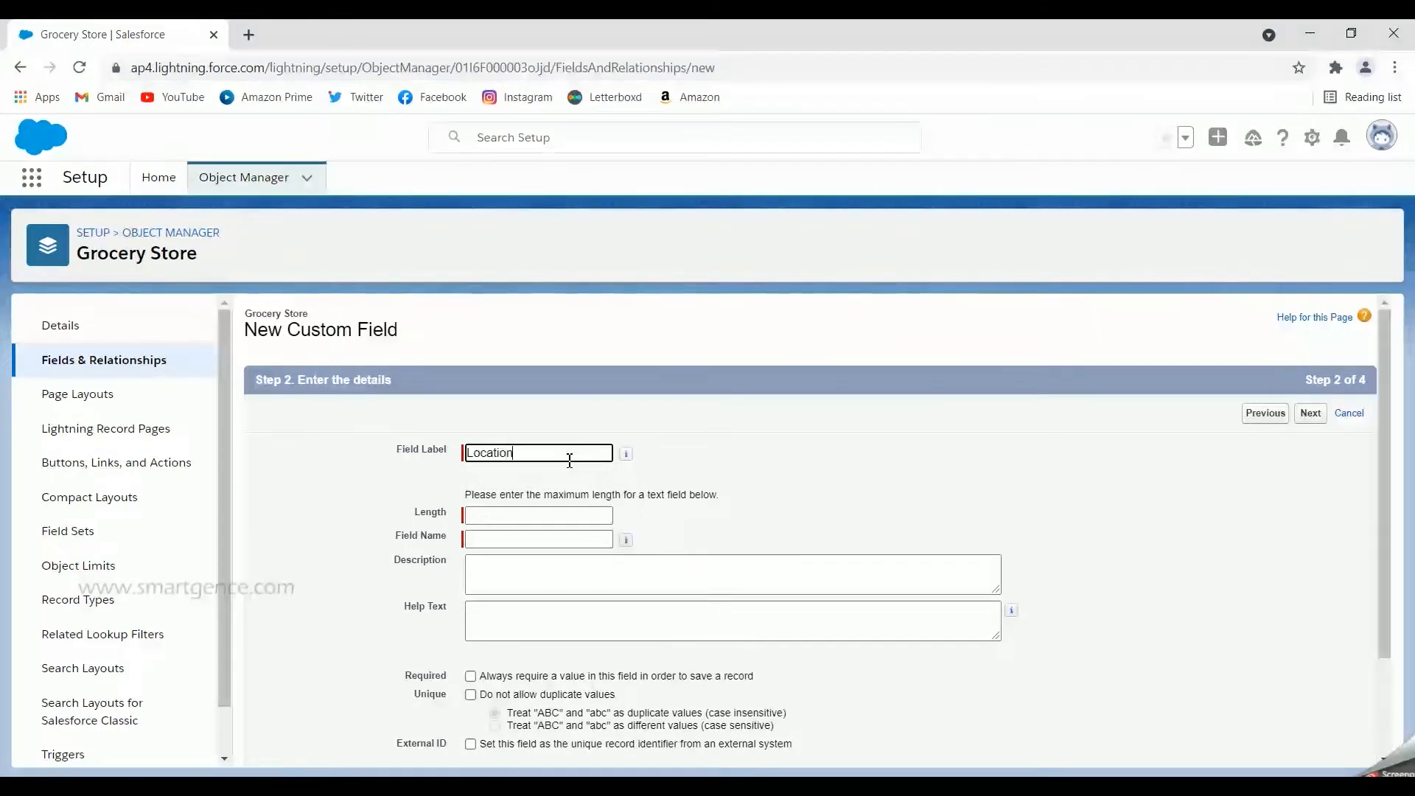
{"action": "left_click", "coordinate": [390, 522]}
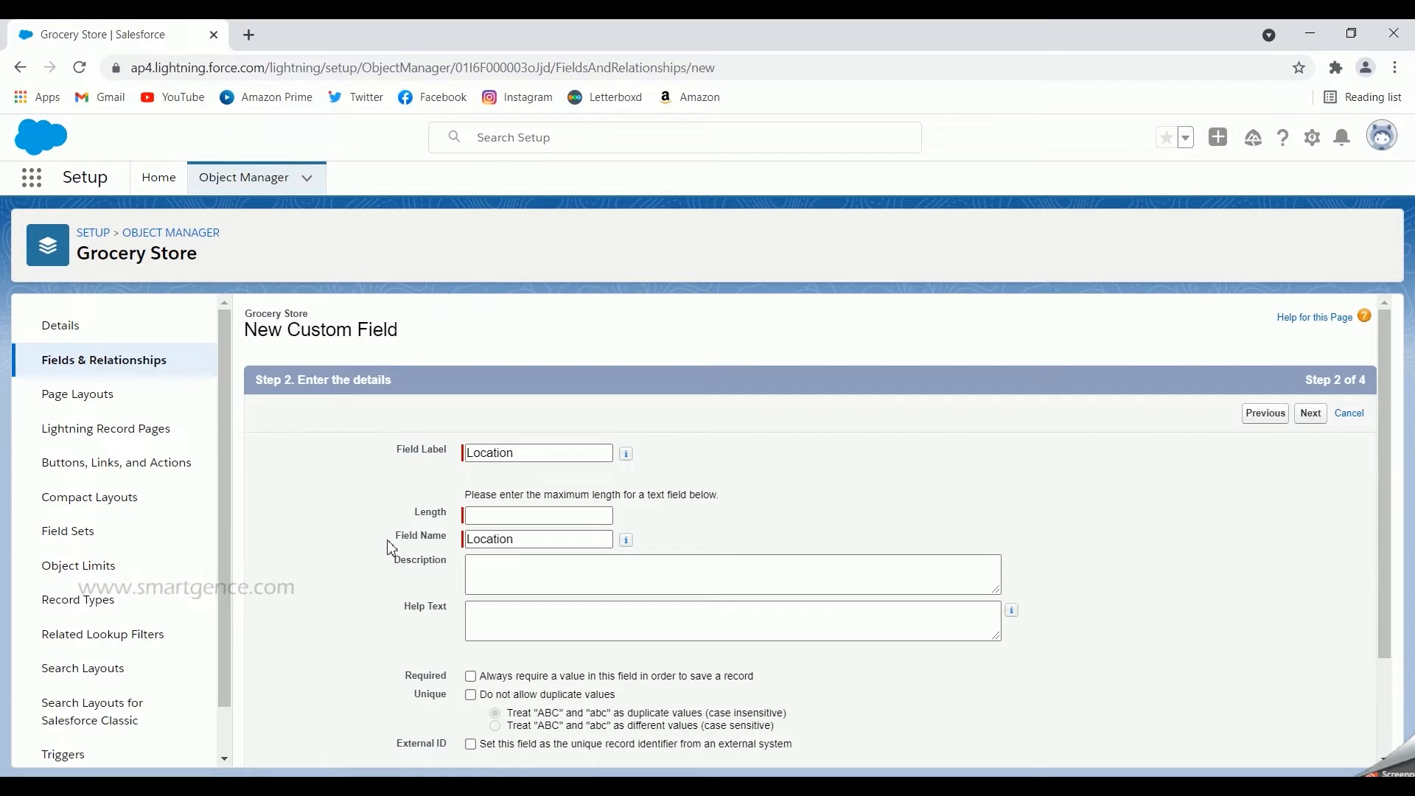
{"action": "left_click_drag", "start_coordinate": [392, 537], "coordinate": [447, 539]}
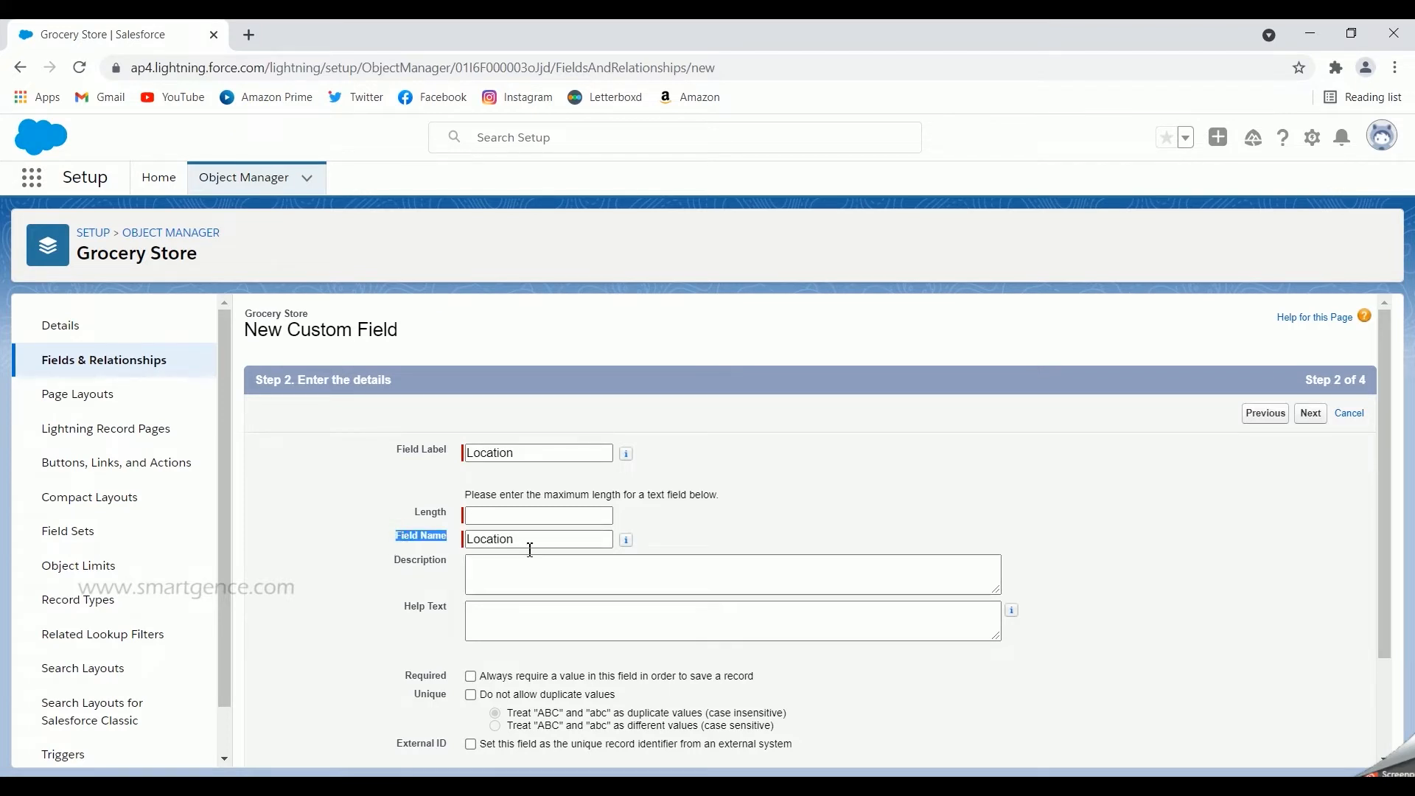
{"action": "left_click", "coordinate": [376, 541]}
- Set the Location field's maximum length to 50
{"action": "left_click", "coordinate": [488, 516]}
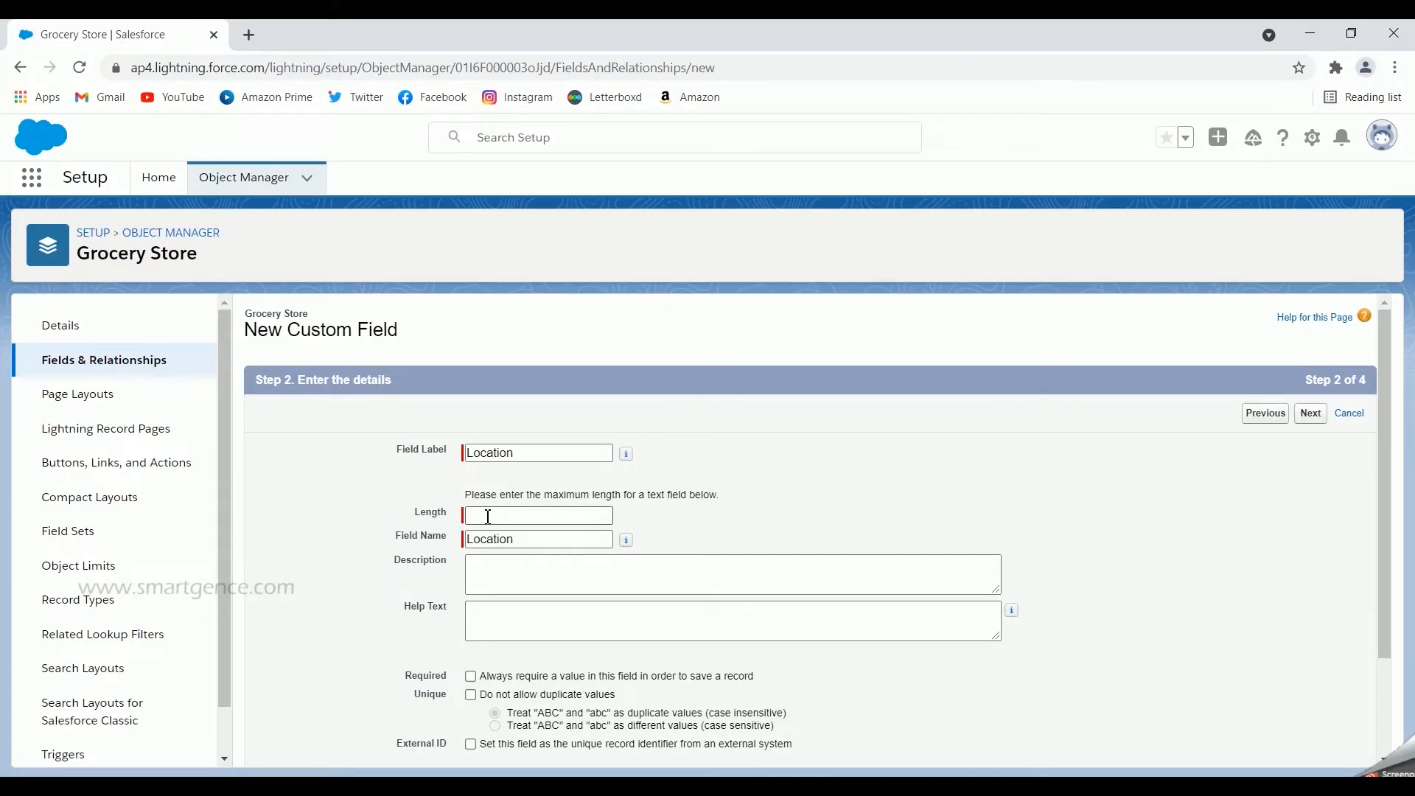
{"action": "left_click", "coordinate": [488, 516]}
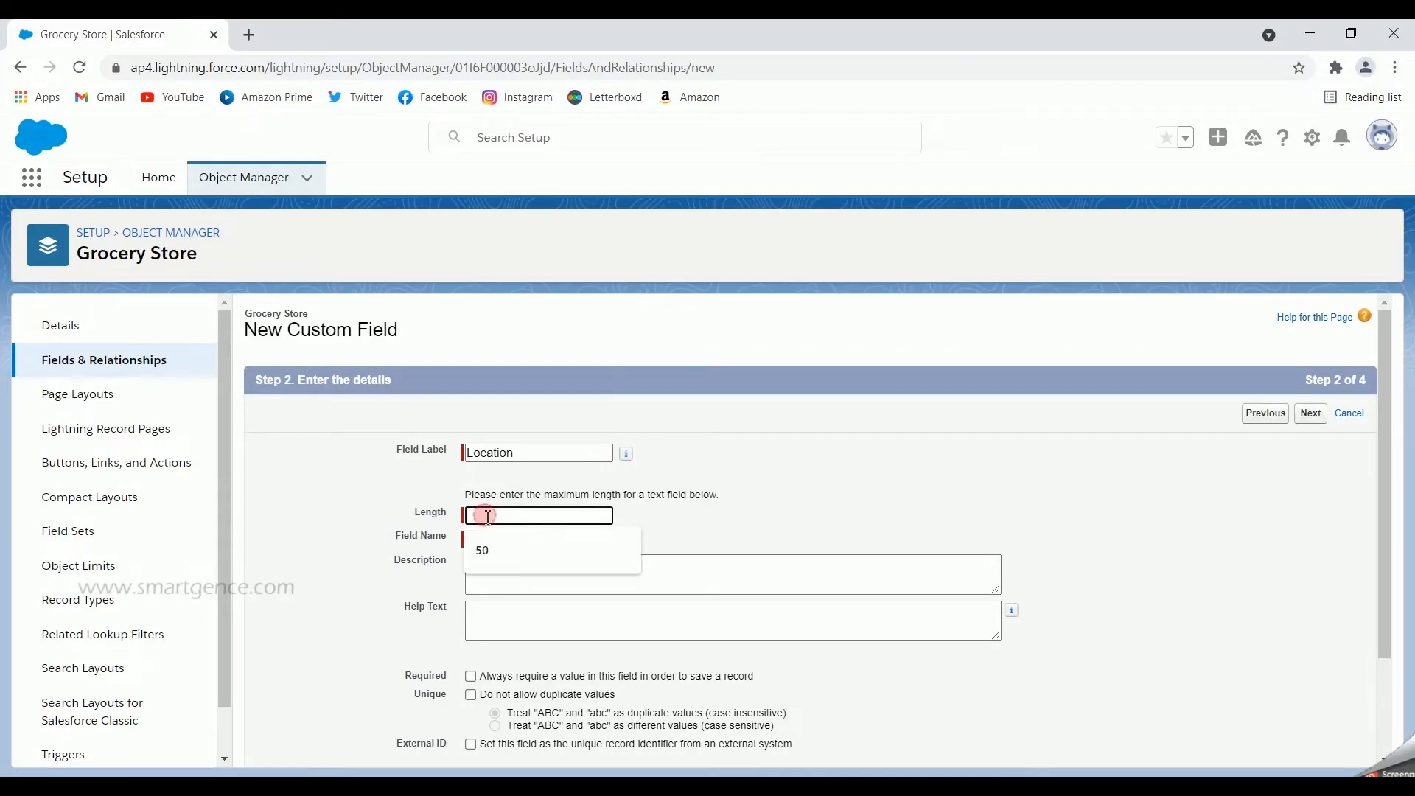
{"action": "left_click", "coordinate": [483, 550]}
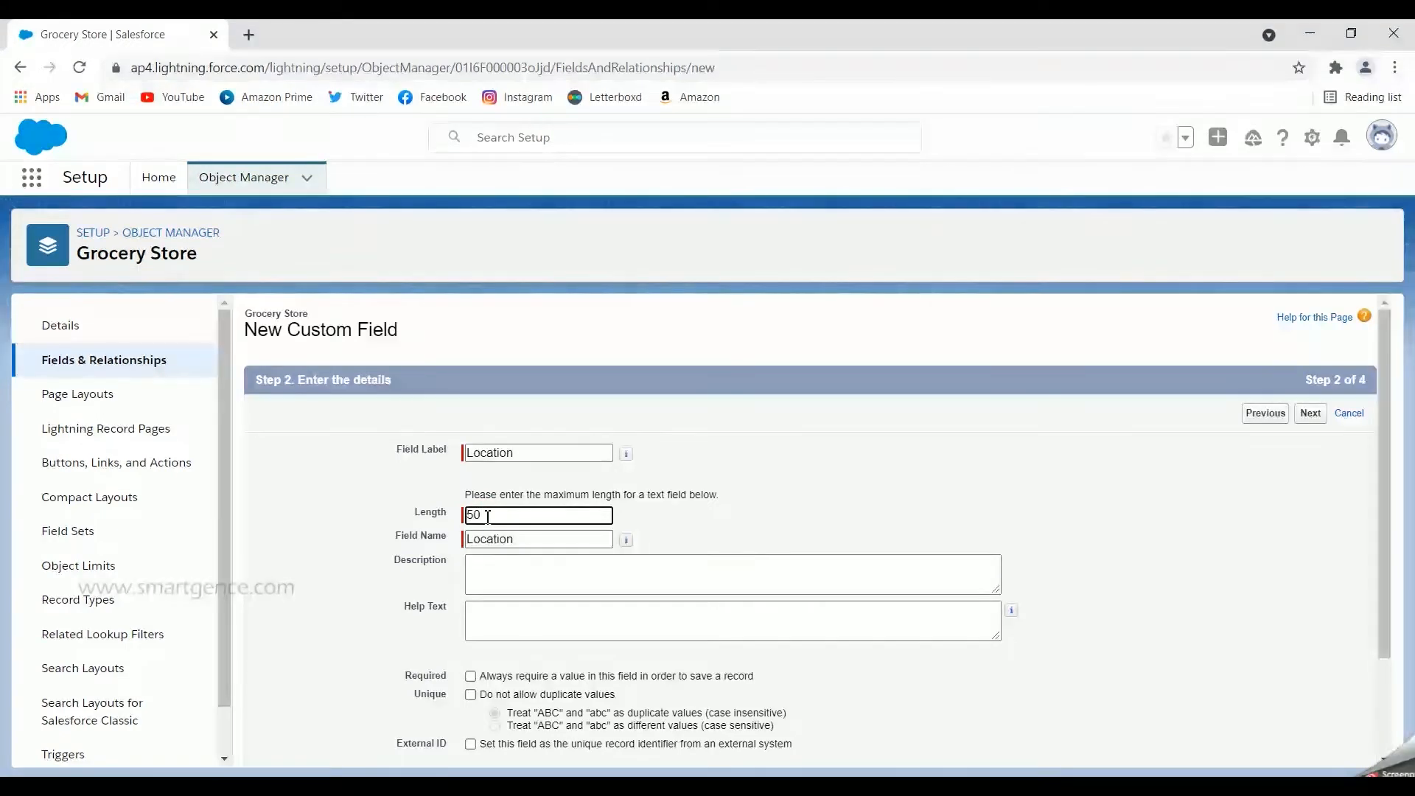
- Enter the description "This refers to the location of the grocery store" and the help text "Please enter the City name"
{"action": "left_click", "coordinate": [552, 582]}
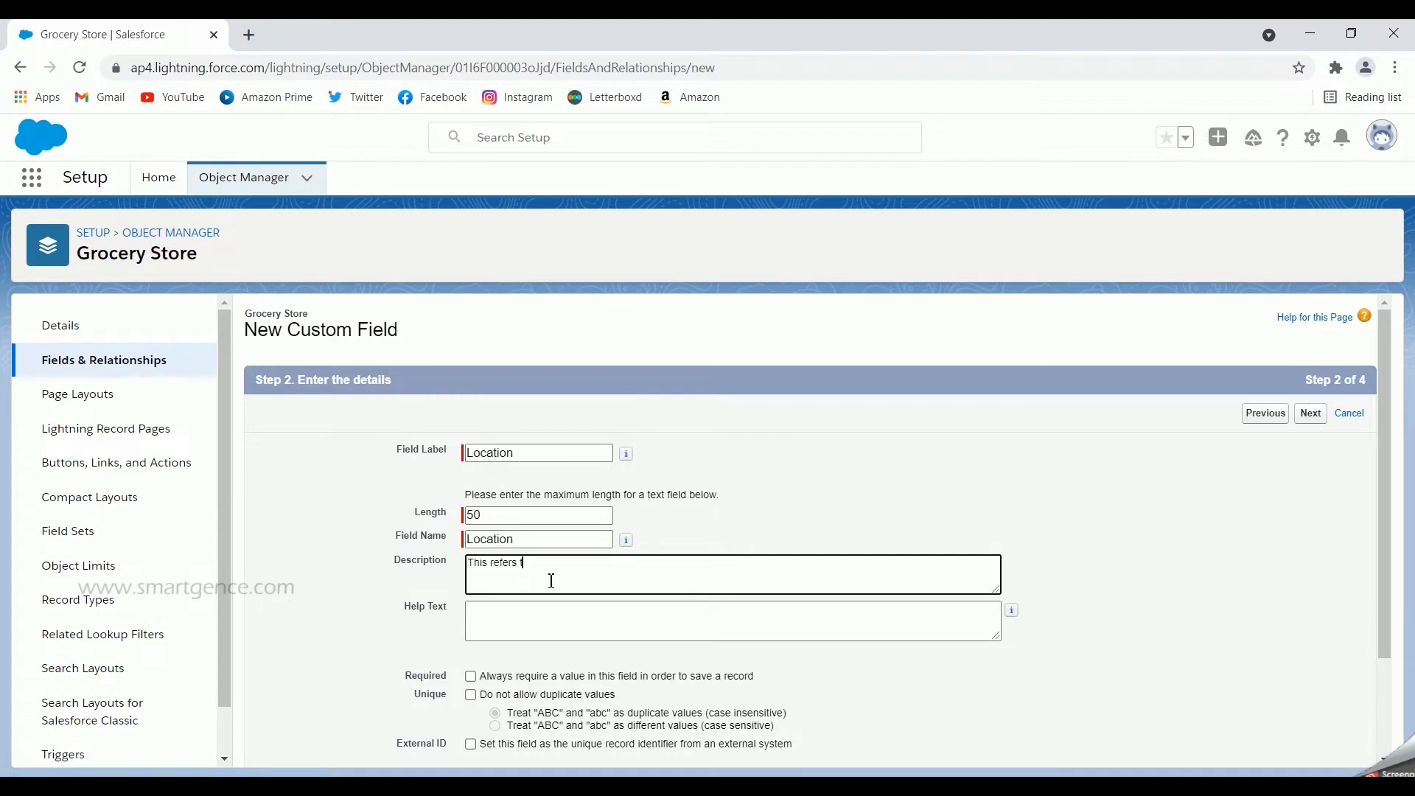
{"action": "type", "text": "This refers to the location of the grocery store"}
{"action": "scroll", "coordinate": [552, 581], "scroll_direction": "down", "scroll_amount": 1}
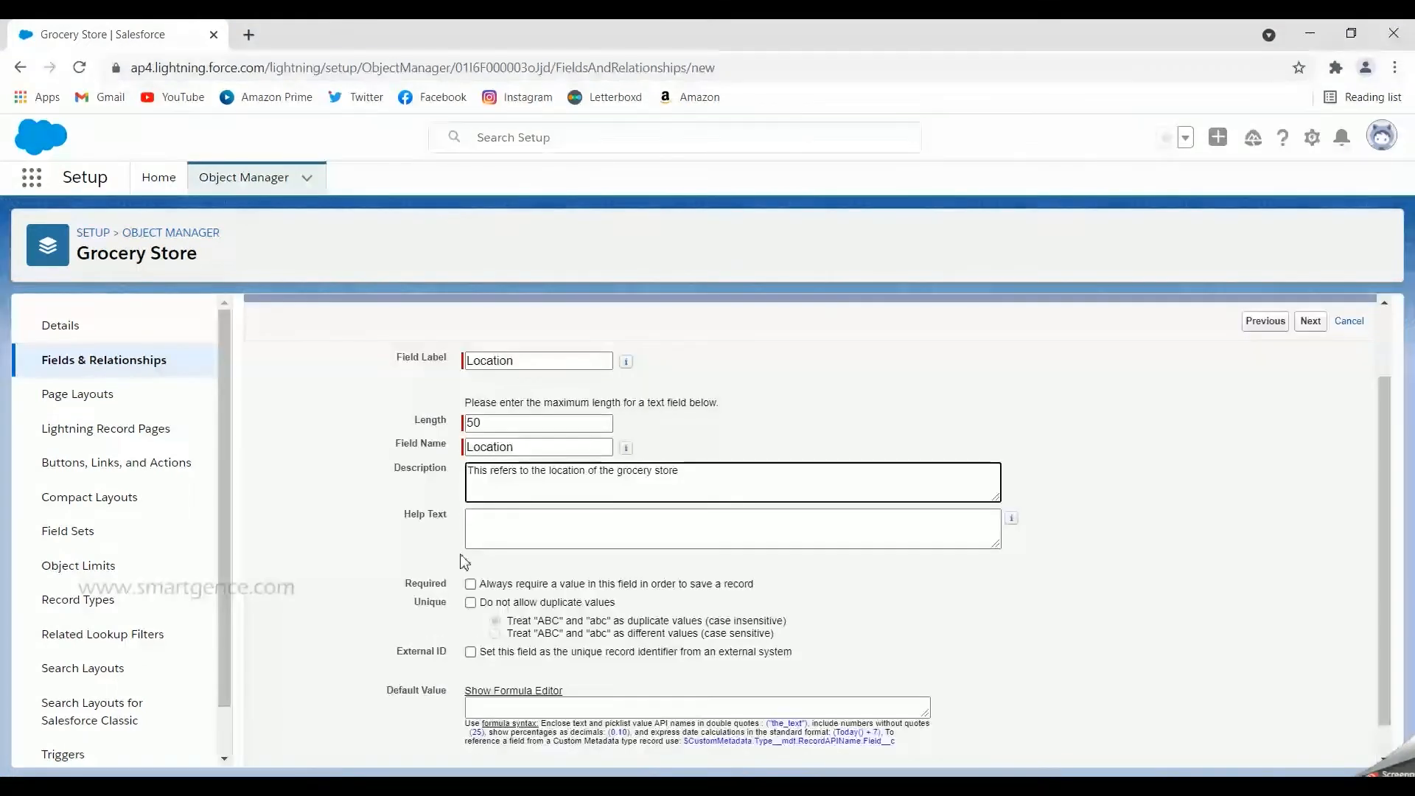
{"action": "left_click", "coordinate": [413, 514]}
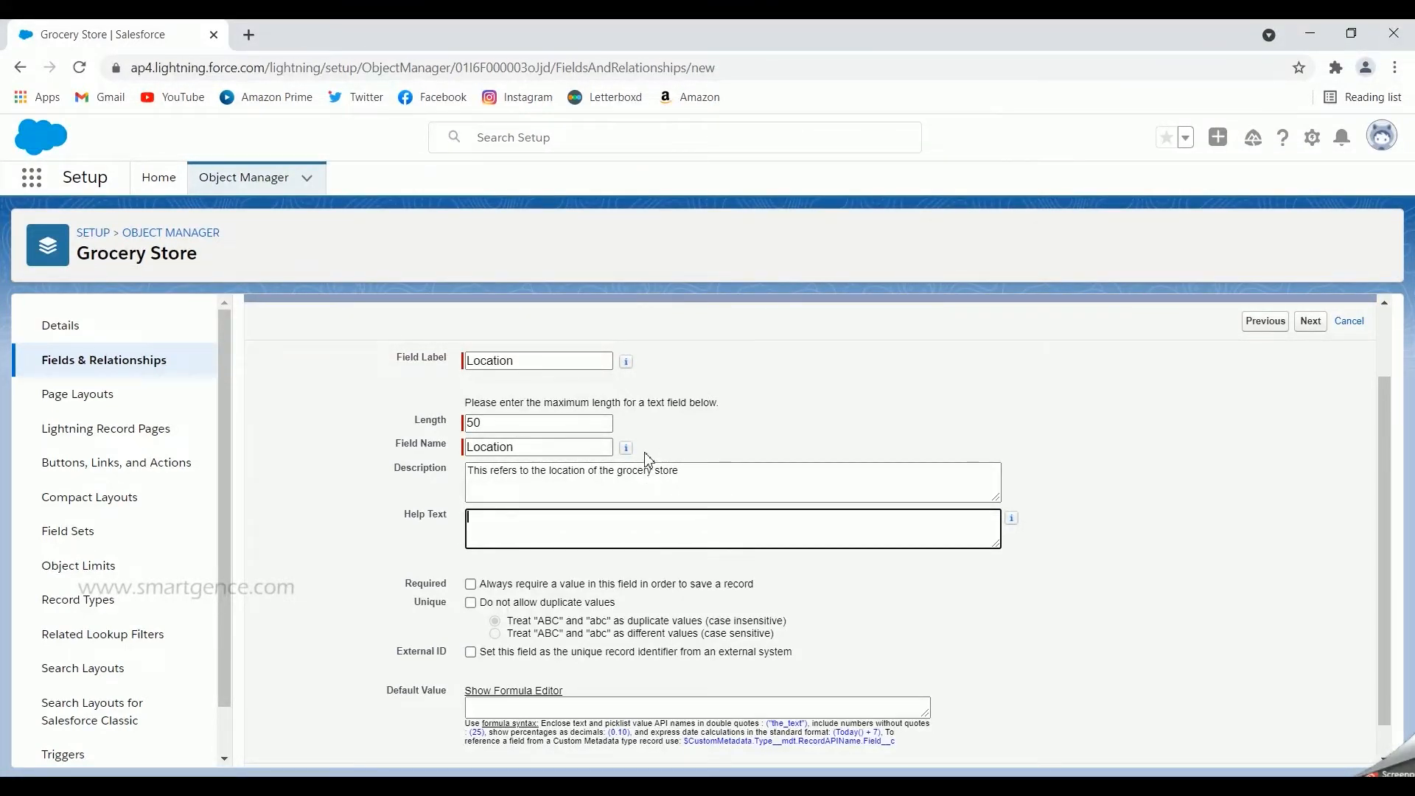
{"action": "mouse_move", "coordinate": [627, 451]}
{"action": "type", "text": "se enter the City name"}
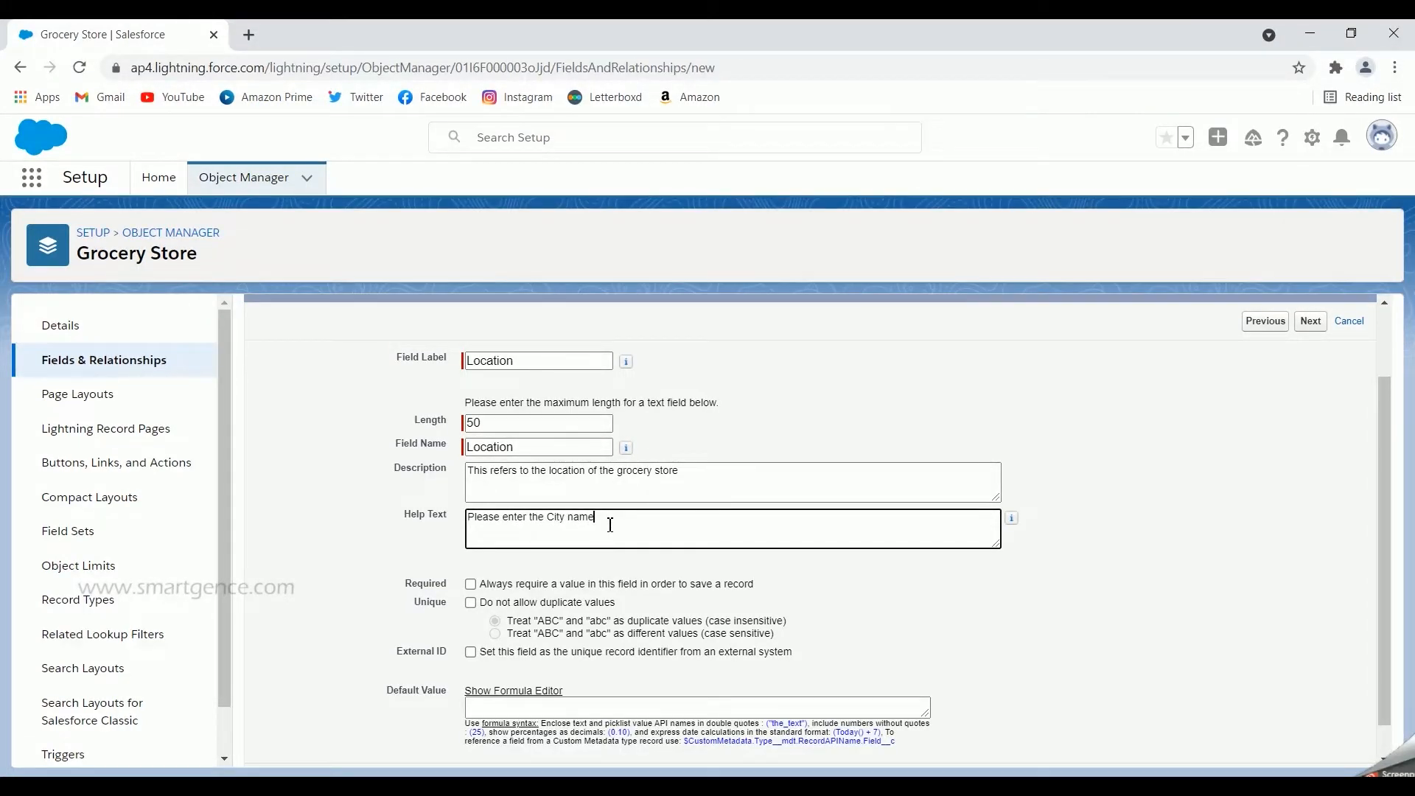
- Make the Location field unique so that duplicate values are not allowed
{"action": "scroll", "coordinate": [451, 509], "scroll_direction": "down", "scroll_amount": 1}
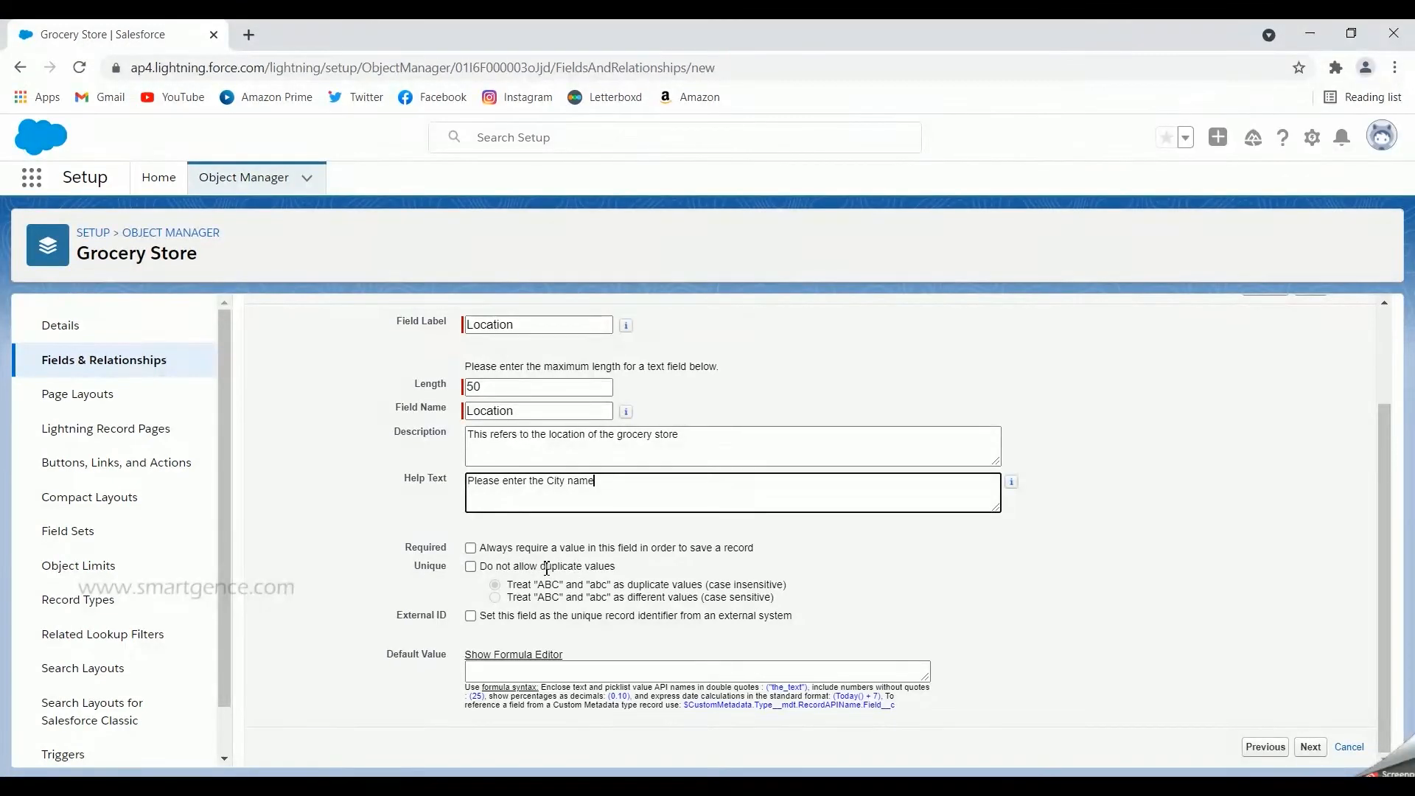
{"action": "left_click_drag", "start_coordinate": [547, 568], "coordinate": [613, 571]}
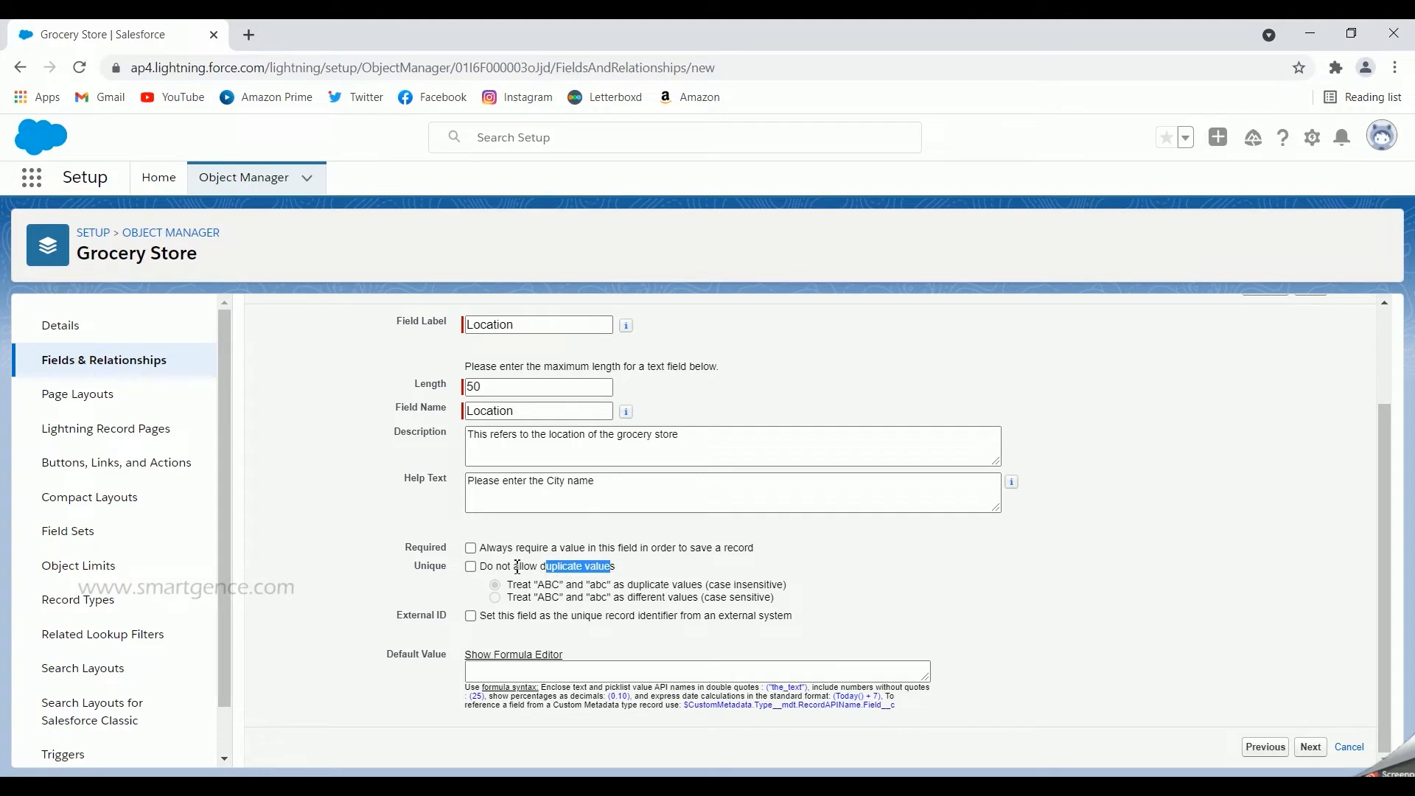
{"action": "left_click", "coordinate": [471, 566]}
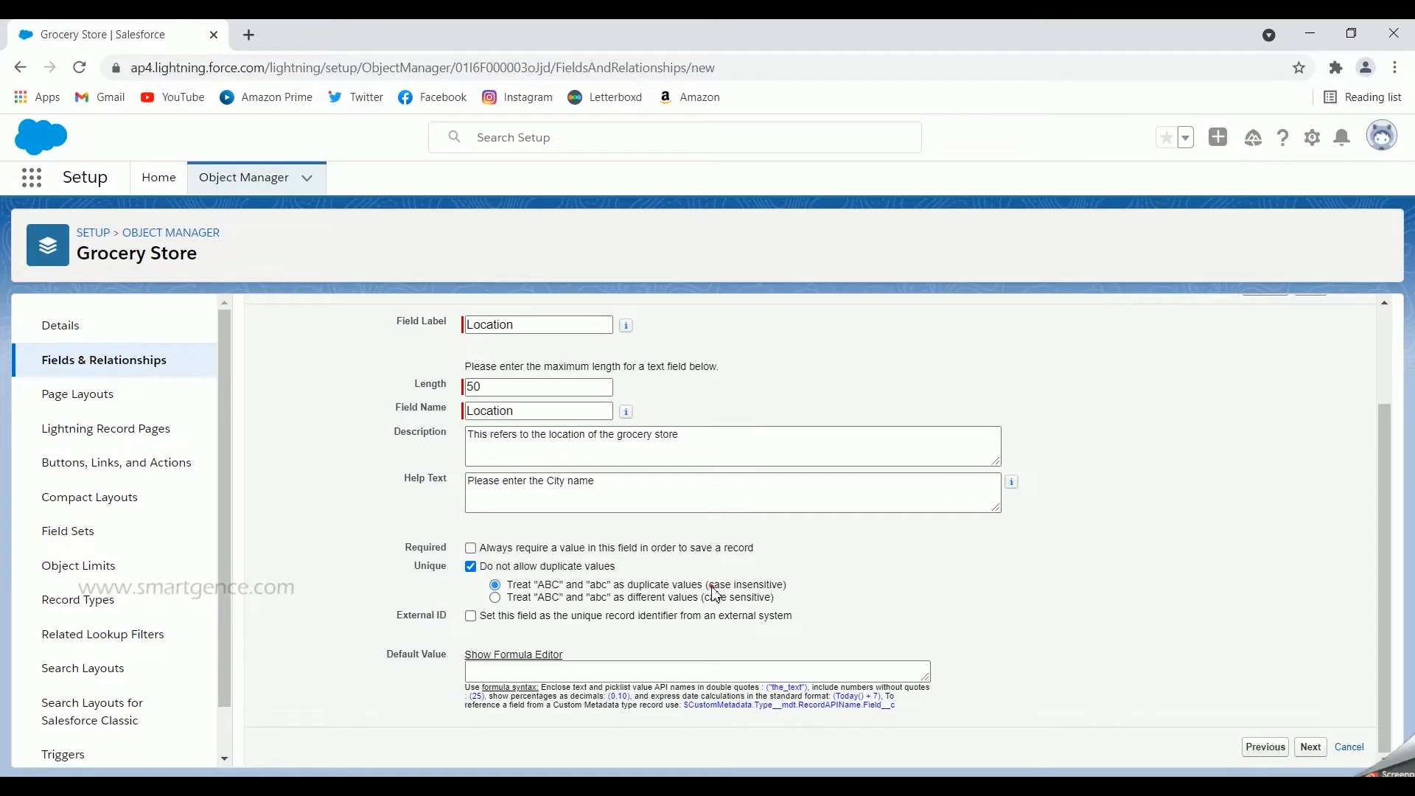
- Remove the uniqueness setting from the Location field so that duplicate values are allowed, and review the case-sensitivity and External ID options
{"action": "left_click_drag", "start_coordinate": [714, 591], "coordinate": [762, 604]}
{"action": "left_click", "coordinate": [471, 567]}
{"action": "left_click_drag", "start_coordinate": [793, 615], "coordinate": [725, 615]}
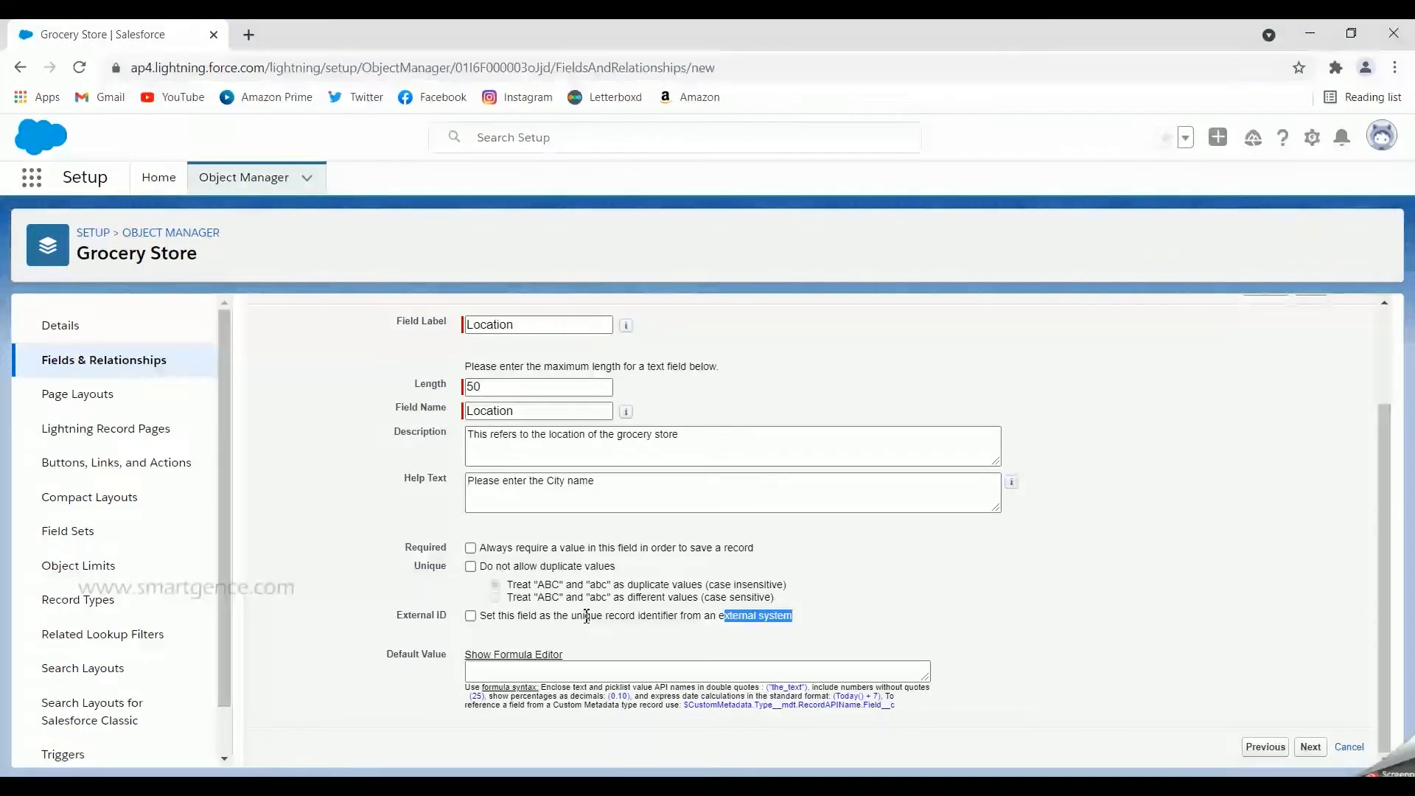
{"action": "left_click", "coordinate": [385, 623]}
{"action": "left_click_drag", "start_coordinate": [385, 622], "coordinate": [461, 623]}
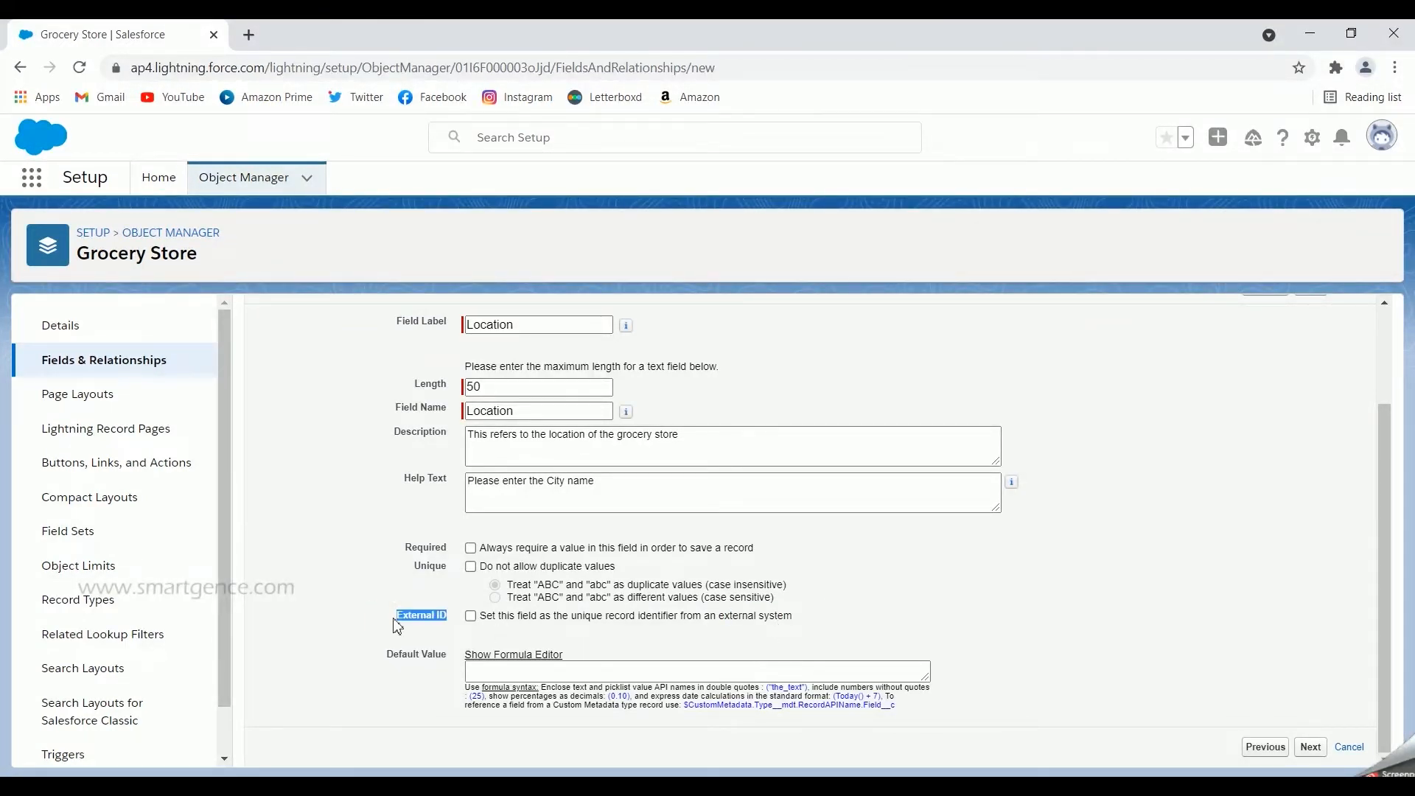
{"action": "left_click", "coordinate": [356, 625]}
- Set the Location field's default value to "Chennai", take a look at the formula editor, and continue to field-level security
{"action": "left_click", "coordinate": [491, 672]}
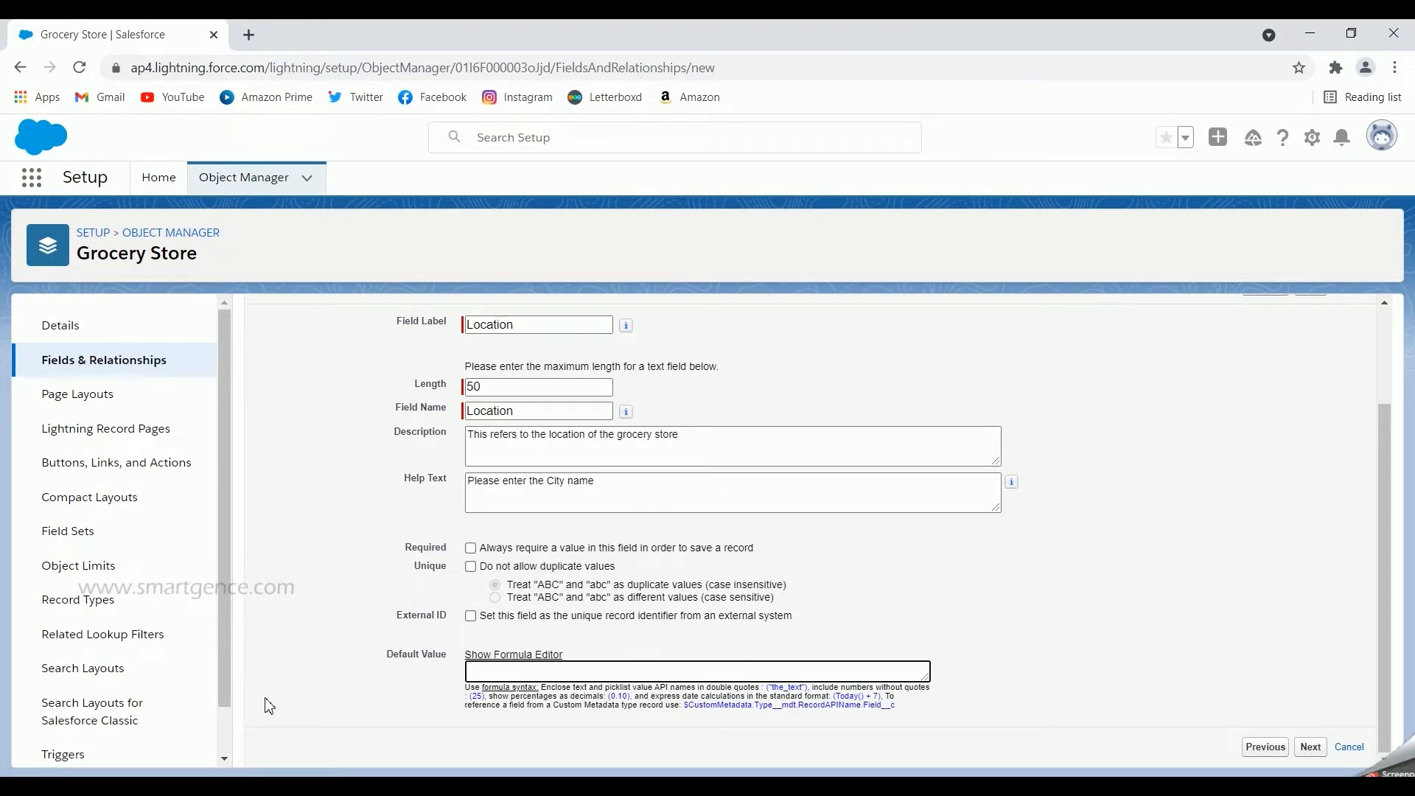
{"action": "type", "text": "\"Chennai"}
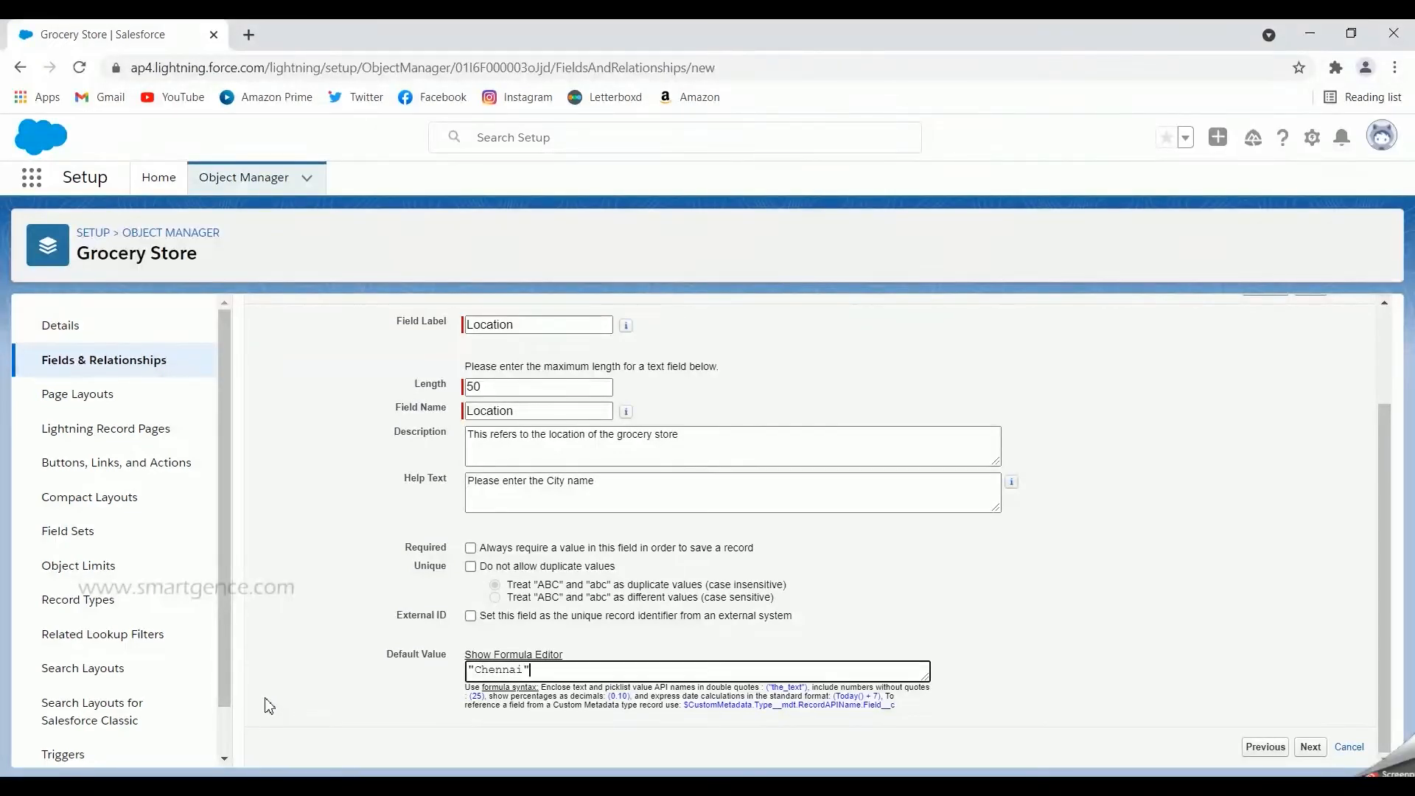
{"action": "left_click", "coordinate": [543, 658]}
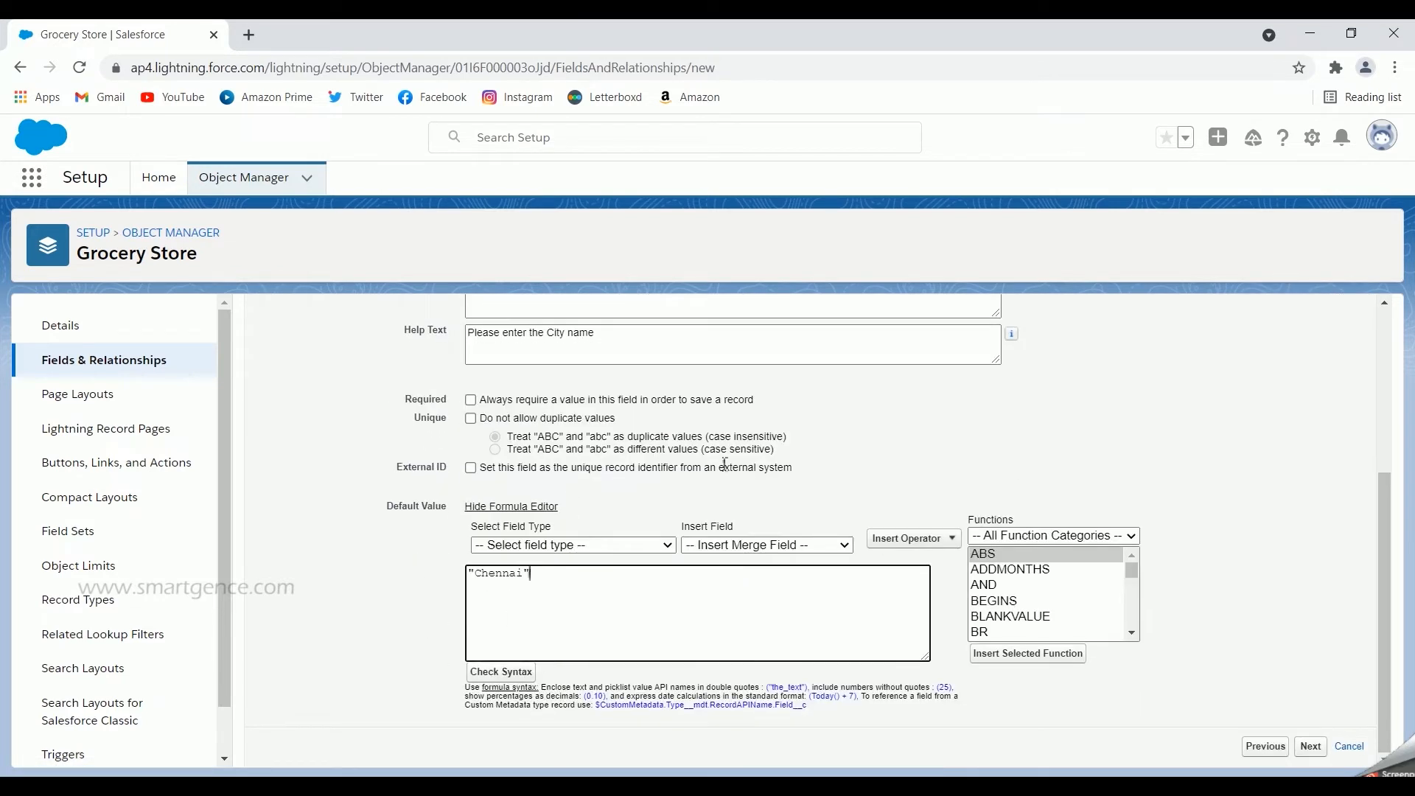
{"action": "left_click", "coordinate": [530, 514]}
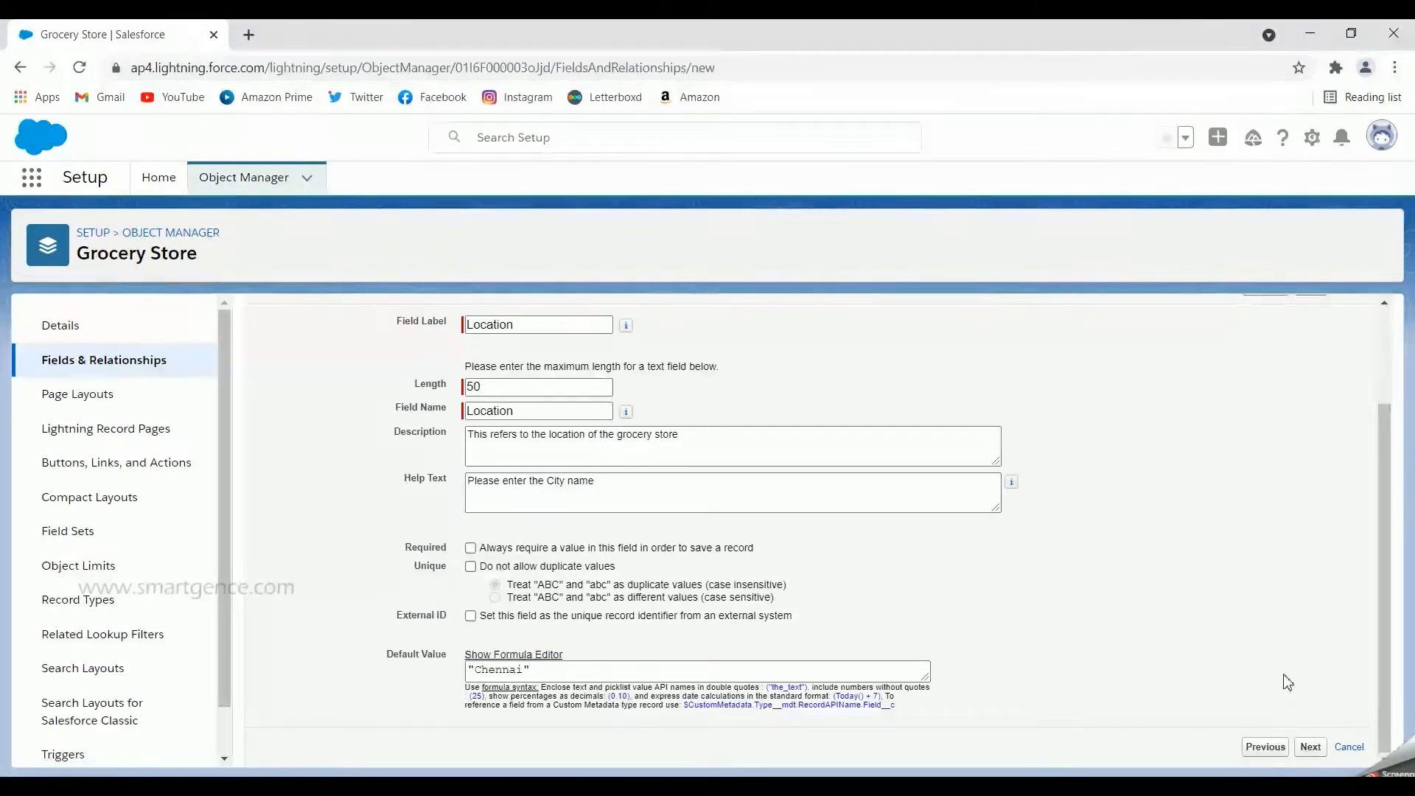
{"action": "left_click", "coordinate": [1312, 748]}
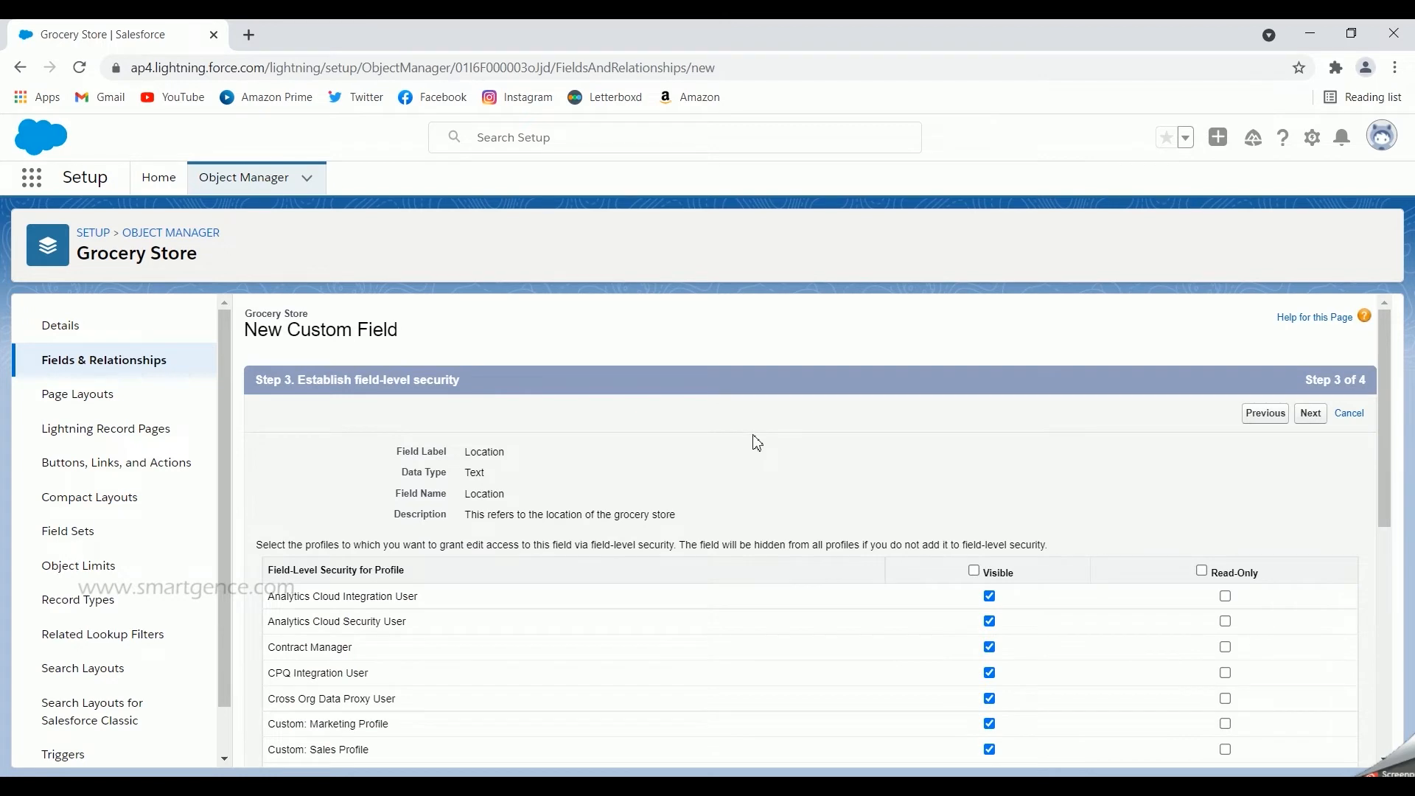
- Make the Location field visible and read-only for the Partner Community Login User profile and continue to the page layout settings
{"action": "scroll", "coordinate": [757, 443], "scroll_direction": "down", "scroll_amount": 1}
{"action": "scroll", "coordinate": [848, 442], "scroll_direction": "down", "scroll_amount": 1}
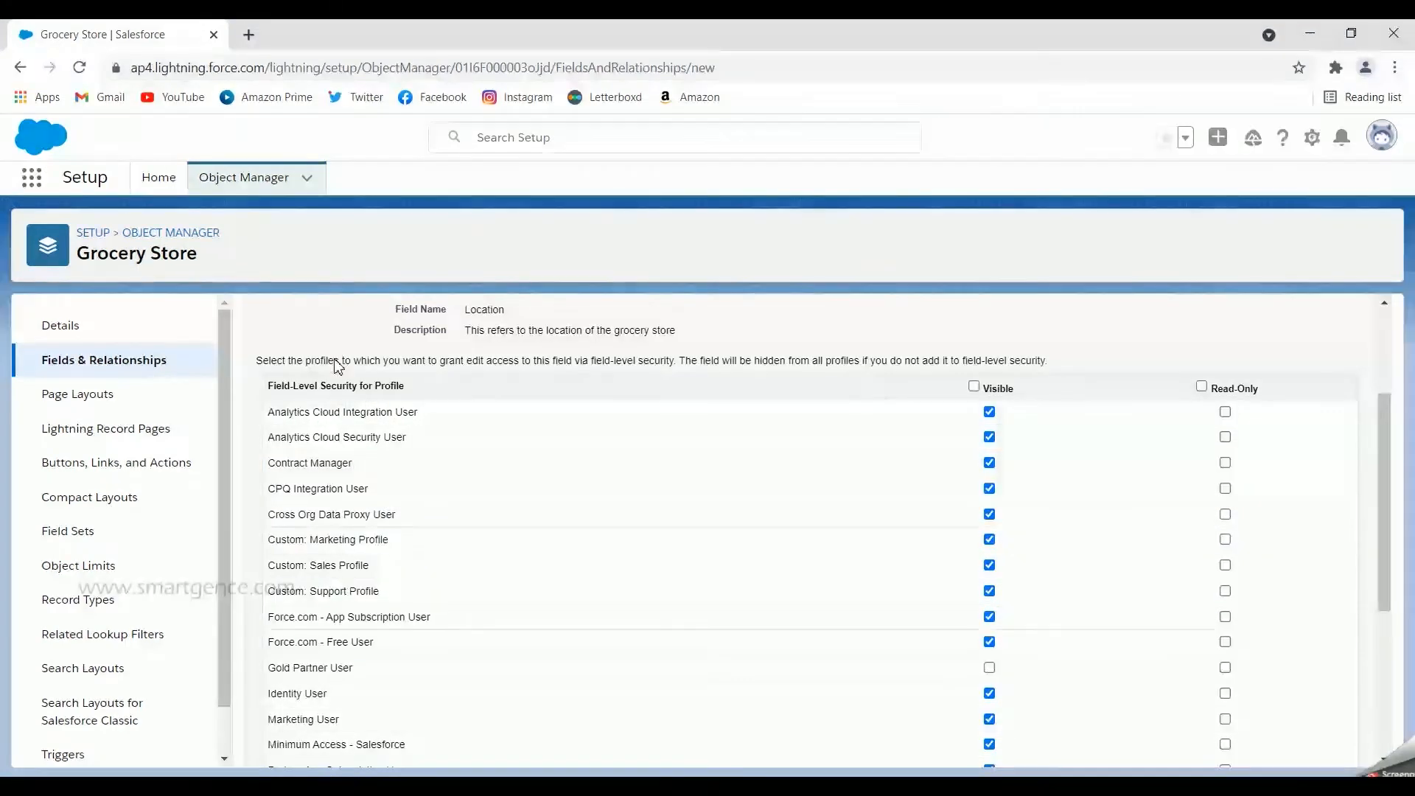
{"action": "scroll", "coordinate": [433, 512], "scroll_direction": "down", "scroll_amount": 2}
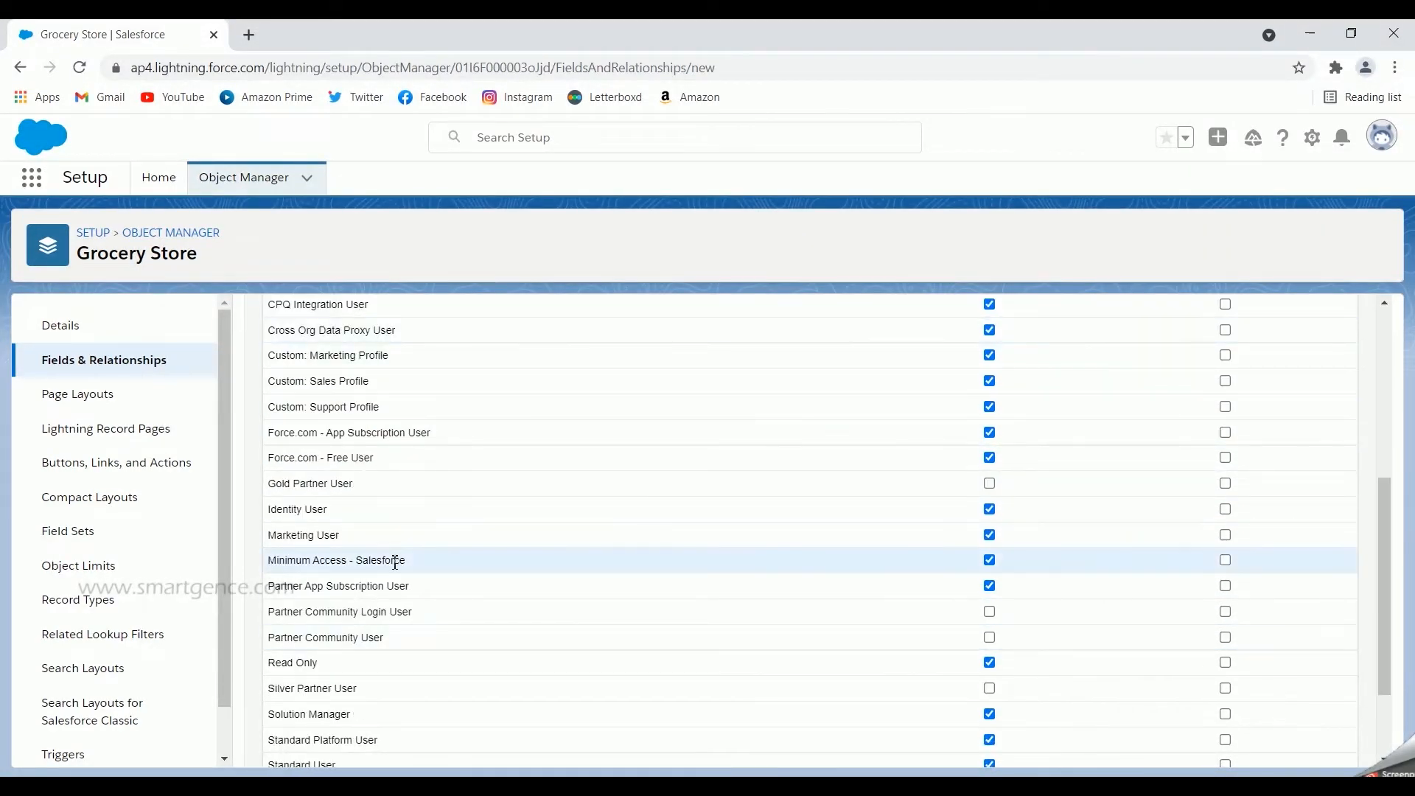
{"action": "scroll", "coordinate": [398, 564], "scroll_direction": "down", "scroll_amount": 1}
{"action": "scroll", "coordinate": [408, 586], "scroll_direction": "up", "scroll_amount": 3}
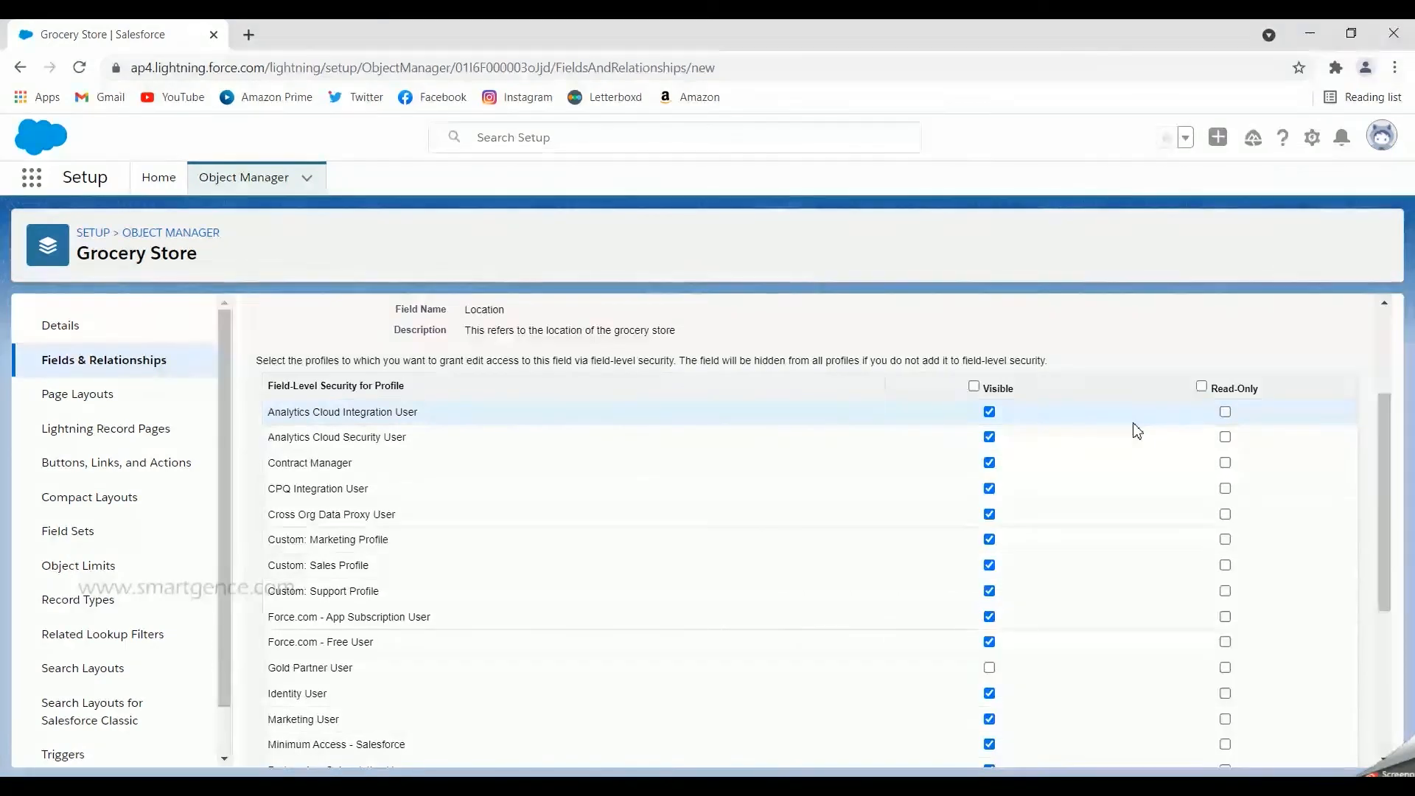
{"action": "scroll", "coordinate": [1135, 431], "scroll_direction": "down", "scroll_amount": 4}
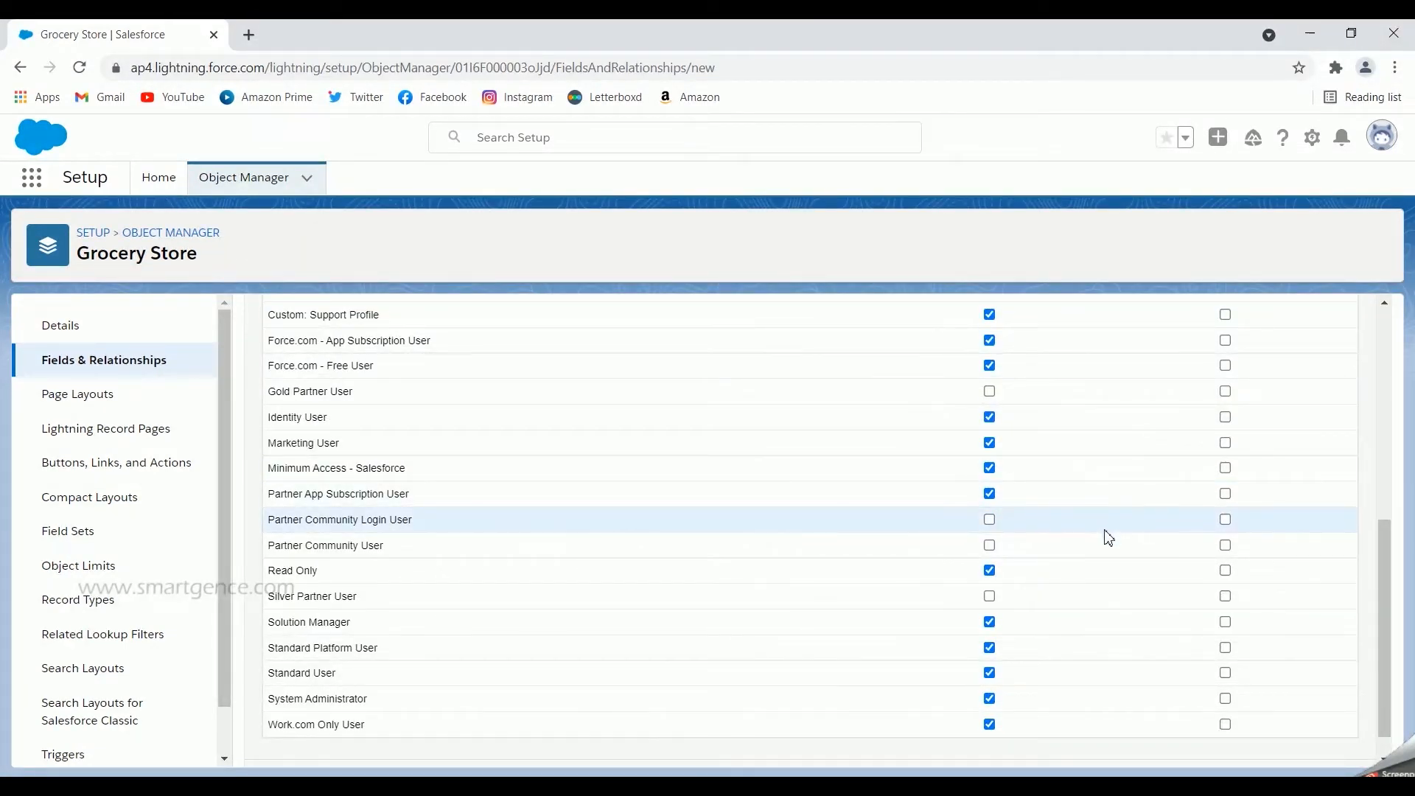
{"action": "left_click", "coordinate": [1227, 521]}
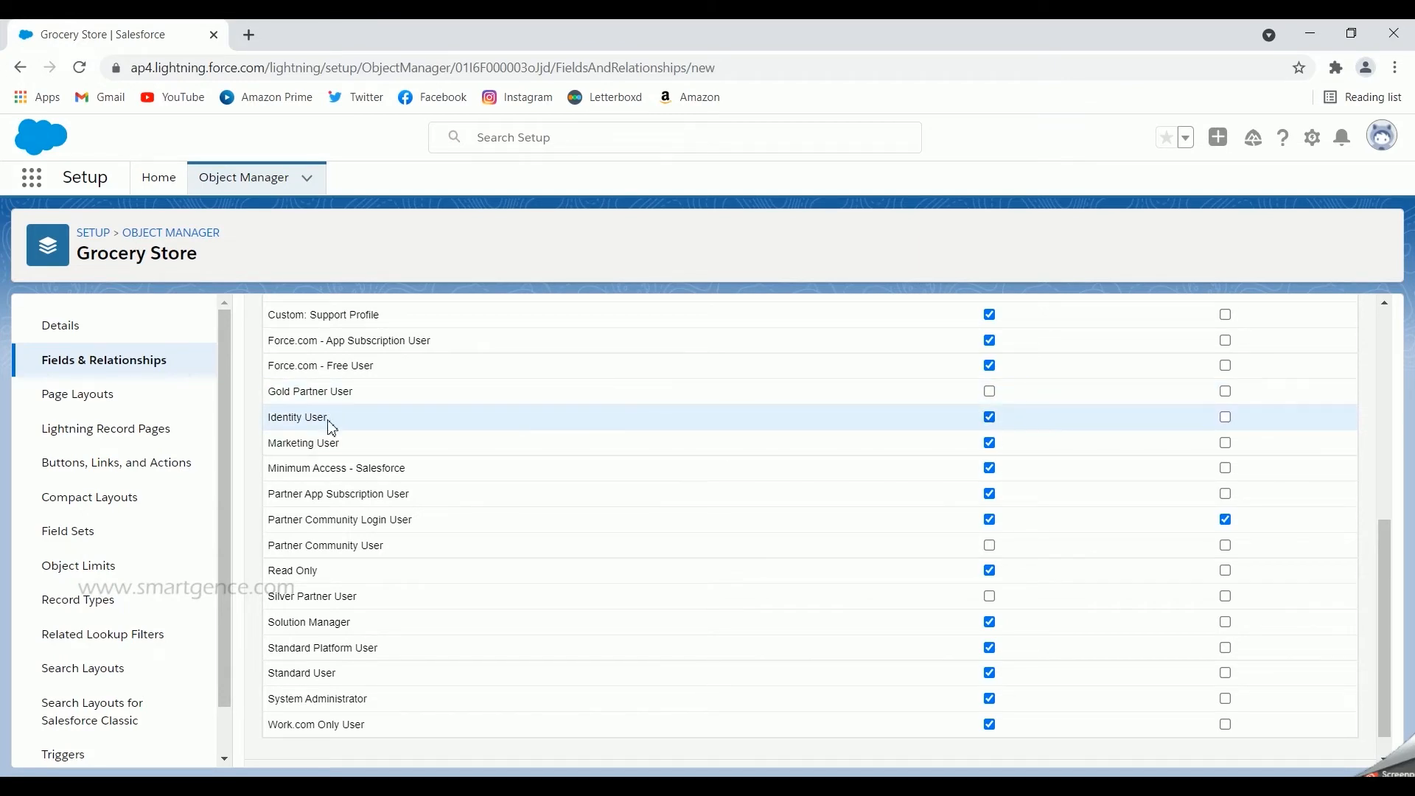
{"action": "left_click_drag", "start_coordinate": [328, 420], "coordinate": [271, 428]}
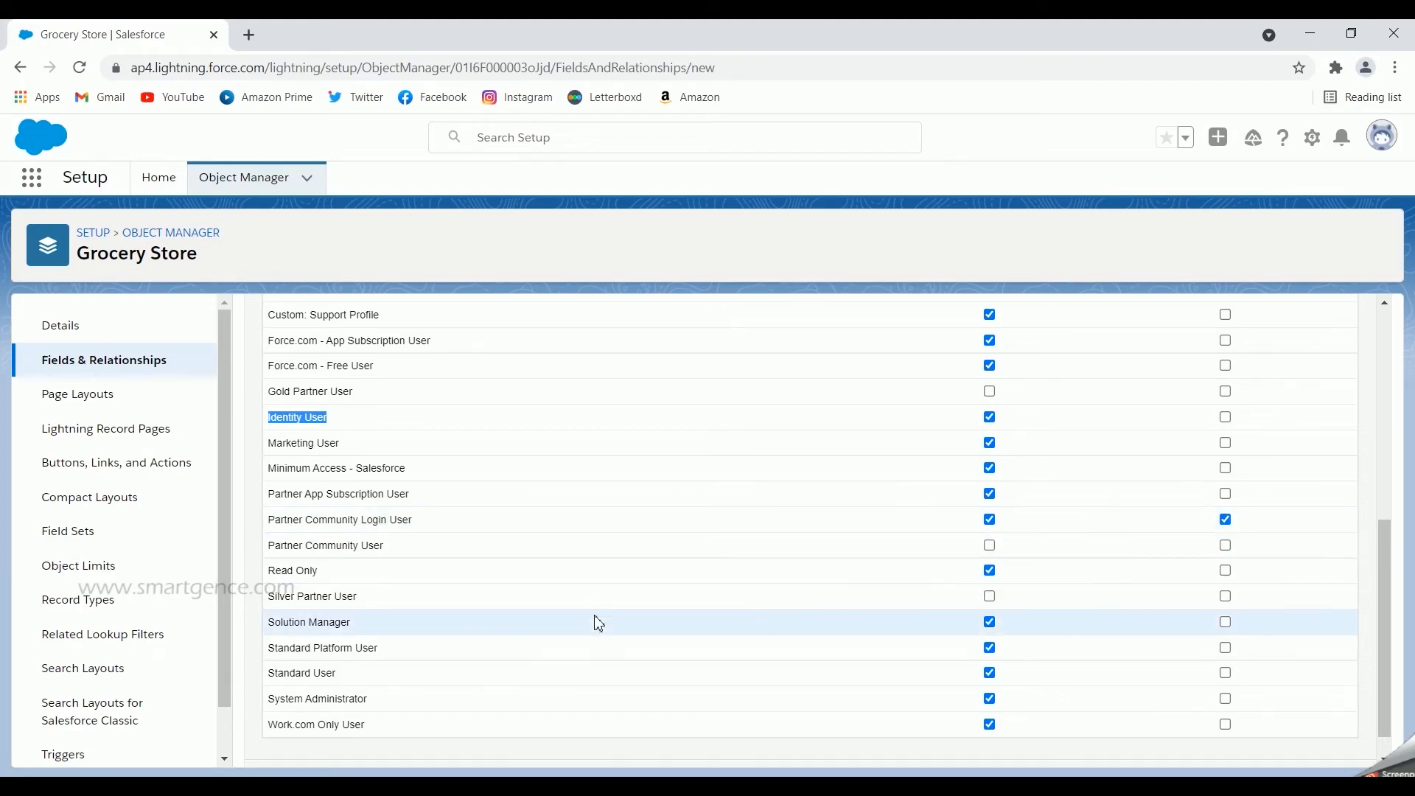
{"action": "scroll", "coordinate": [768, 492], "scroll_direction": "up", "scroll_amount": 5}
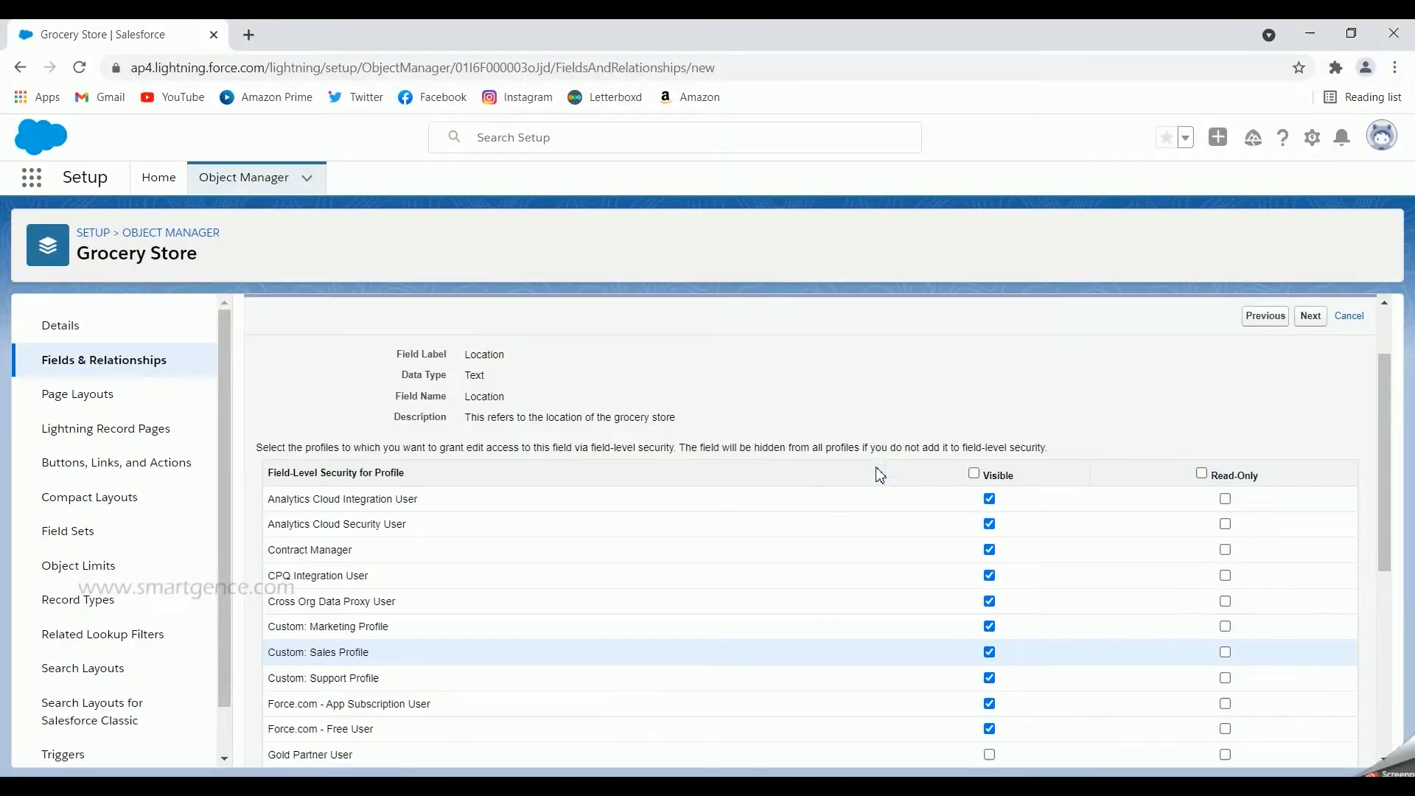
{"action": "scroll", "coordinate": [914, 509], "scroll_direction": "down", "scroll_amount": 5}
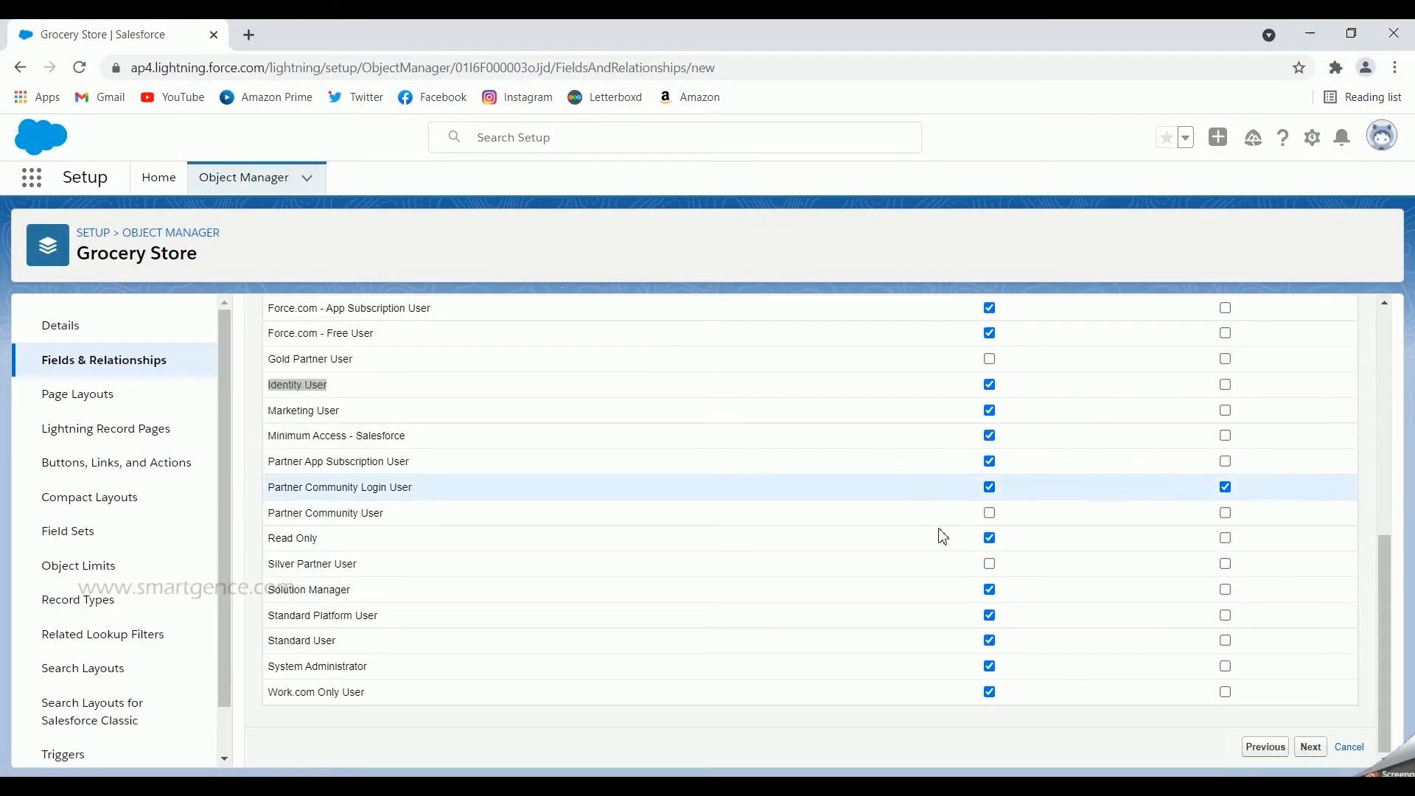
{"action": "left_click", "coordinate": [1314, 748]}
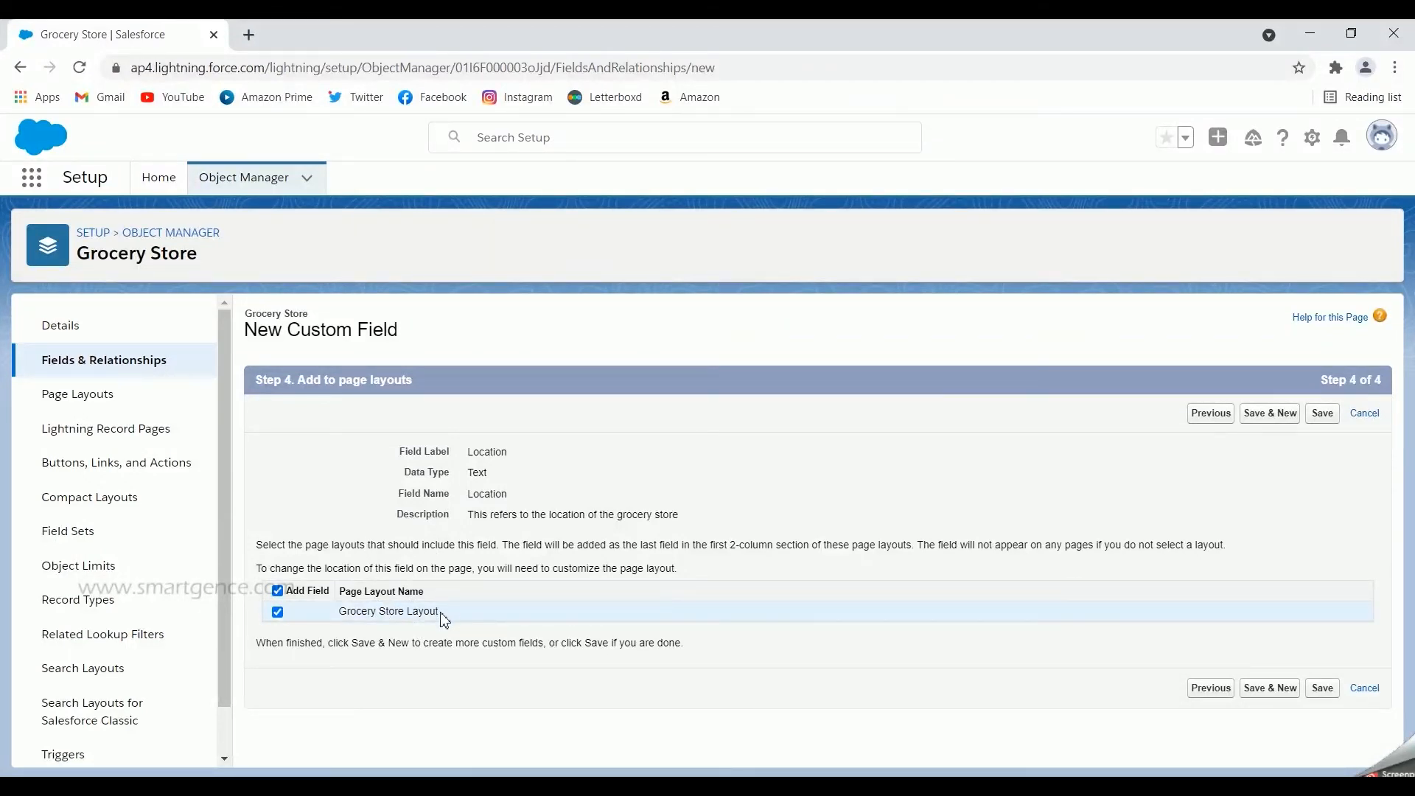
- Keep the Location field added to the Grocery Store Layout and save the new field
{"action": "left_click_drag", "start_coordinate": [442, 614], "coordinate": [342, 622]}
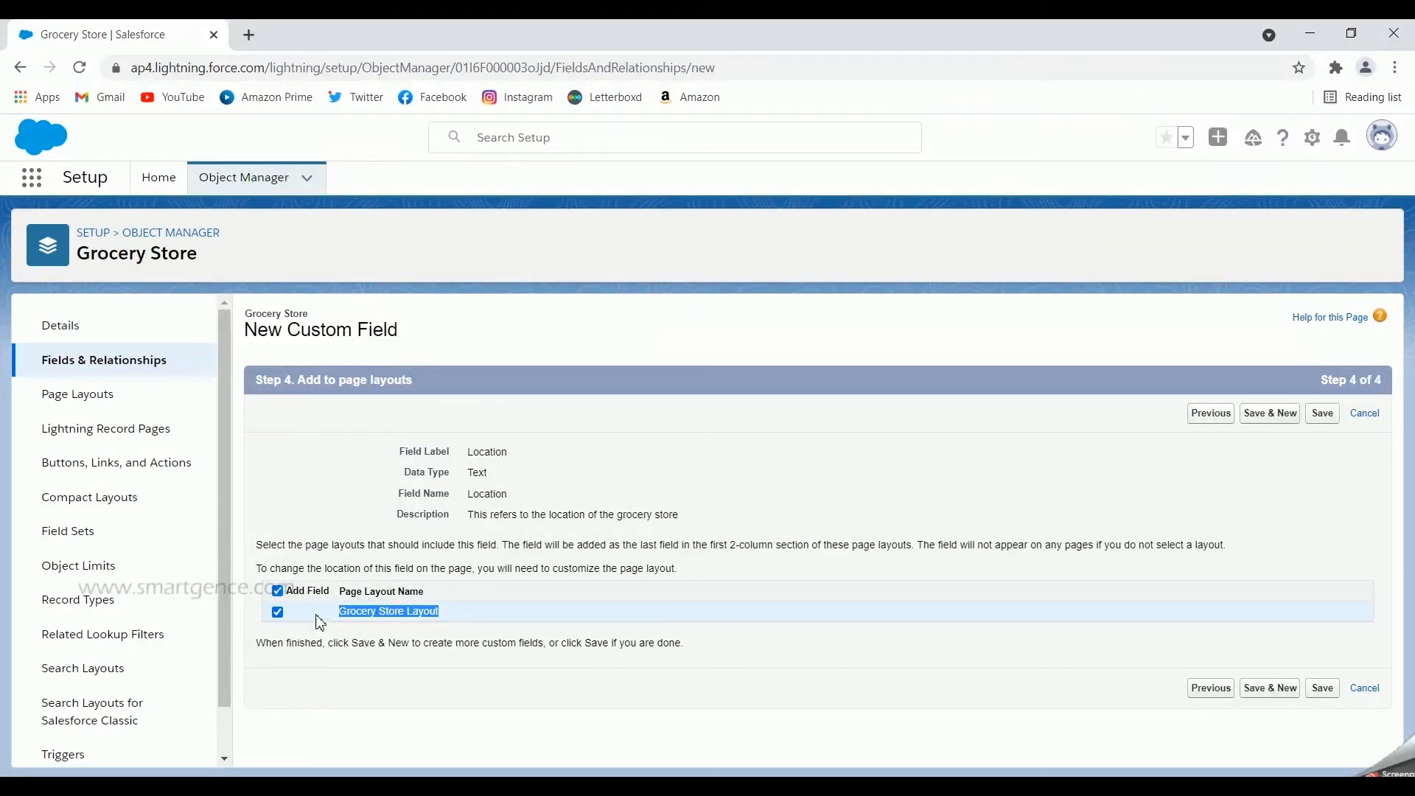
{"action": "left_click", "coordinate": [386, 634]}
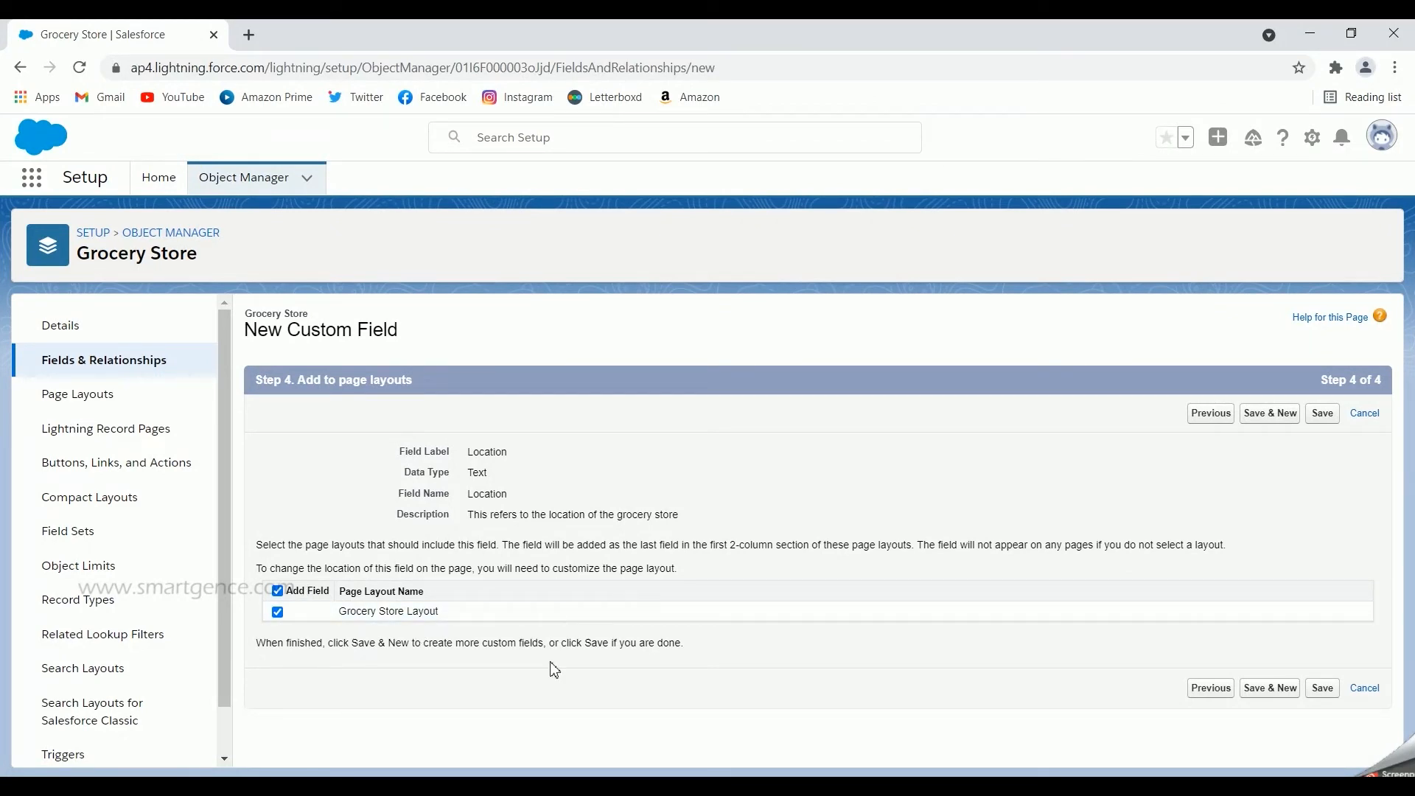
{"action": "left_click", "coordinate": [1324, 689]}
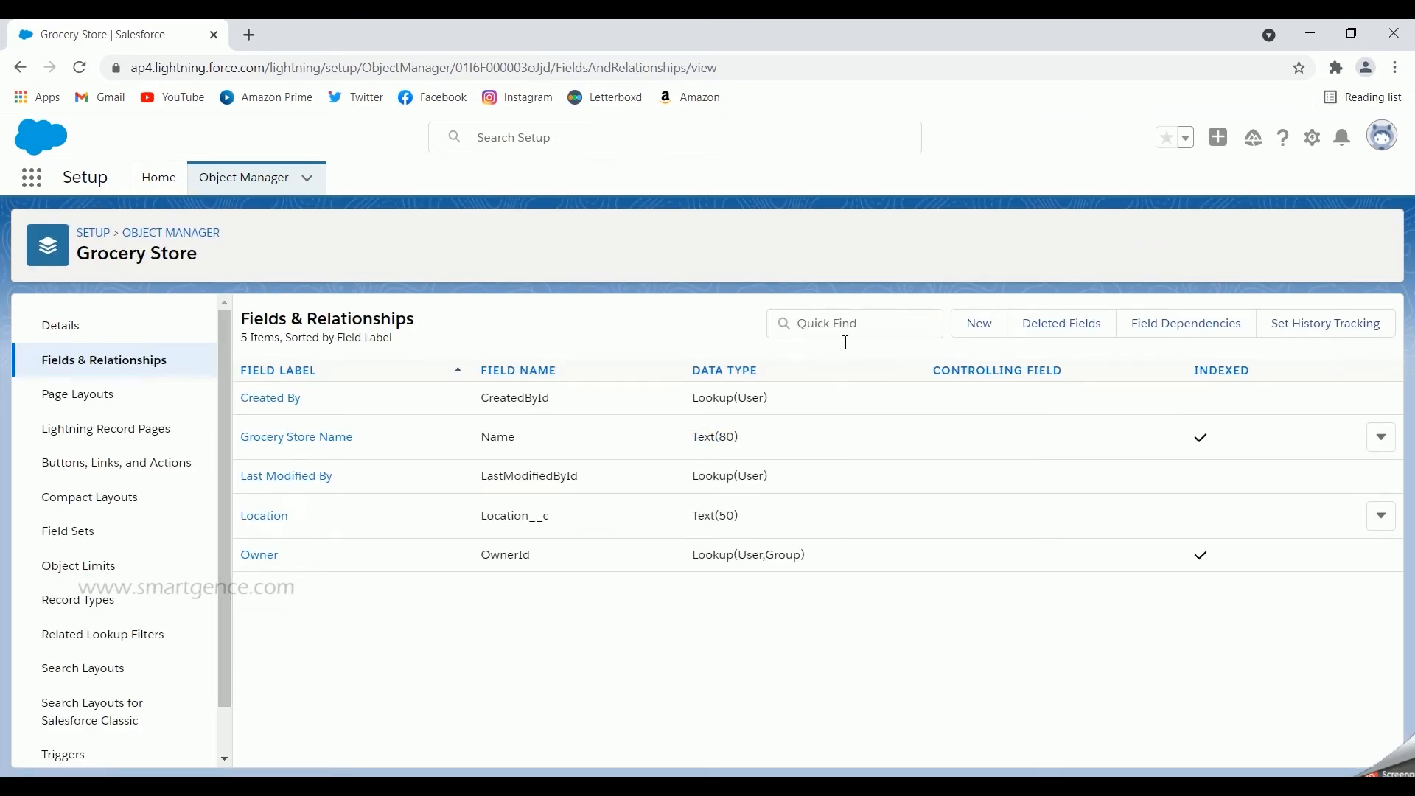
- Open the Location field's definition and check its API name
{"action": "left_click", "coordinate": [265, 516]}
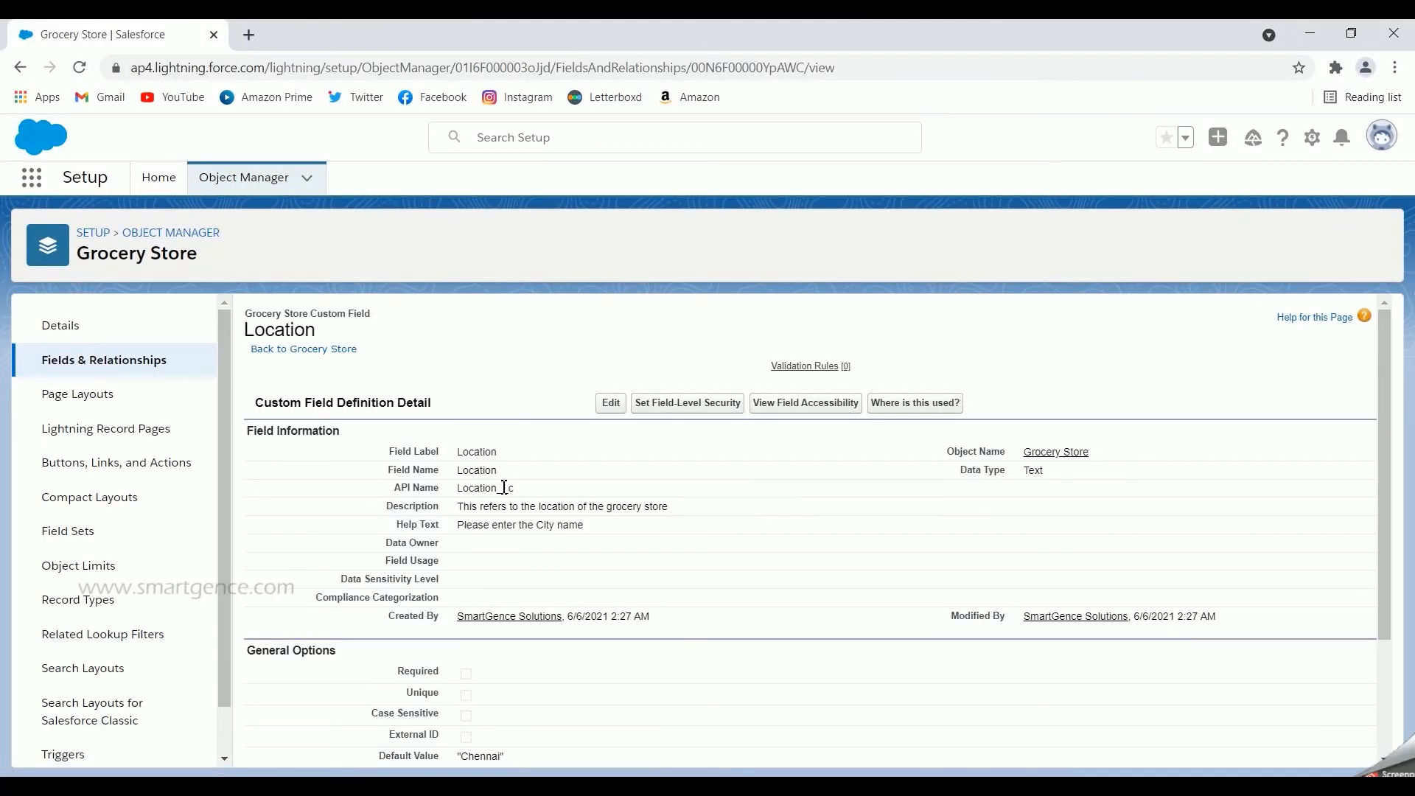
{"action": "left_click_drag", "start_coordinate": [516, 488], "coordinate": [458, 491]}
{"action": "left_click", "coordinate": [365, 497]}
- Find the Grocery Stores item by searching for "grocer", open it, and start a new Grocery Store record
{"action": "left_click", "coordinate": [33, 181]}
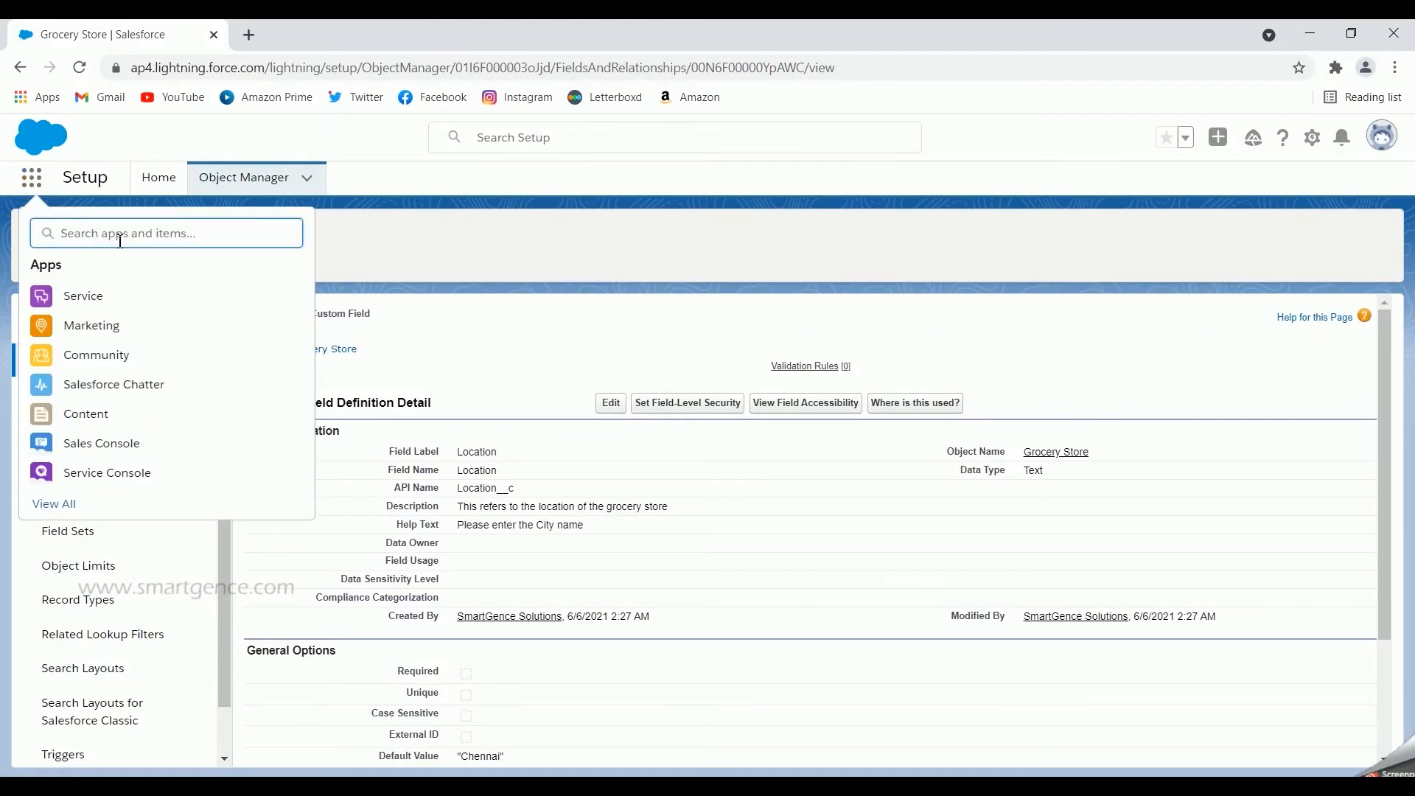
{"action": "type", "text": "rocer"}
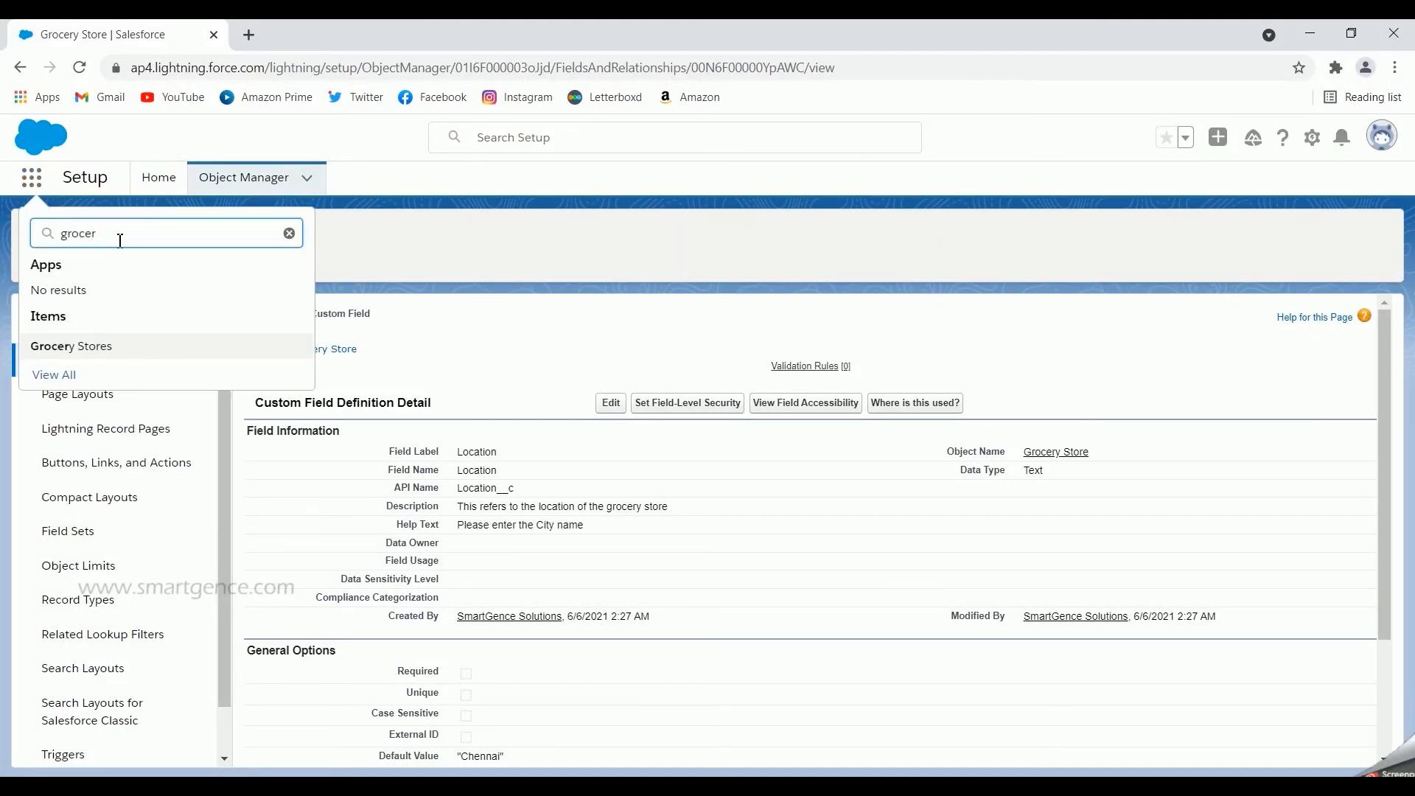
{"action": "left_click", "coordinate": [82, 351]}
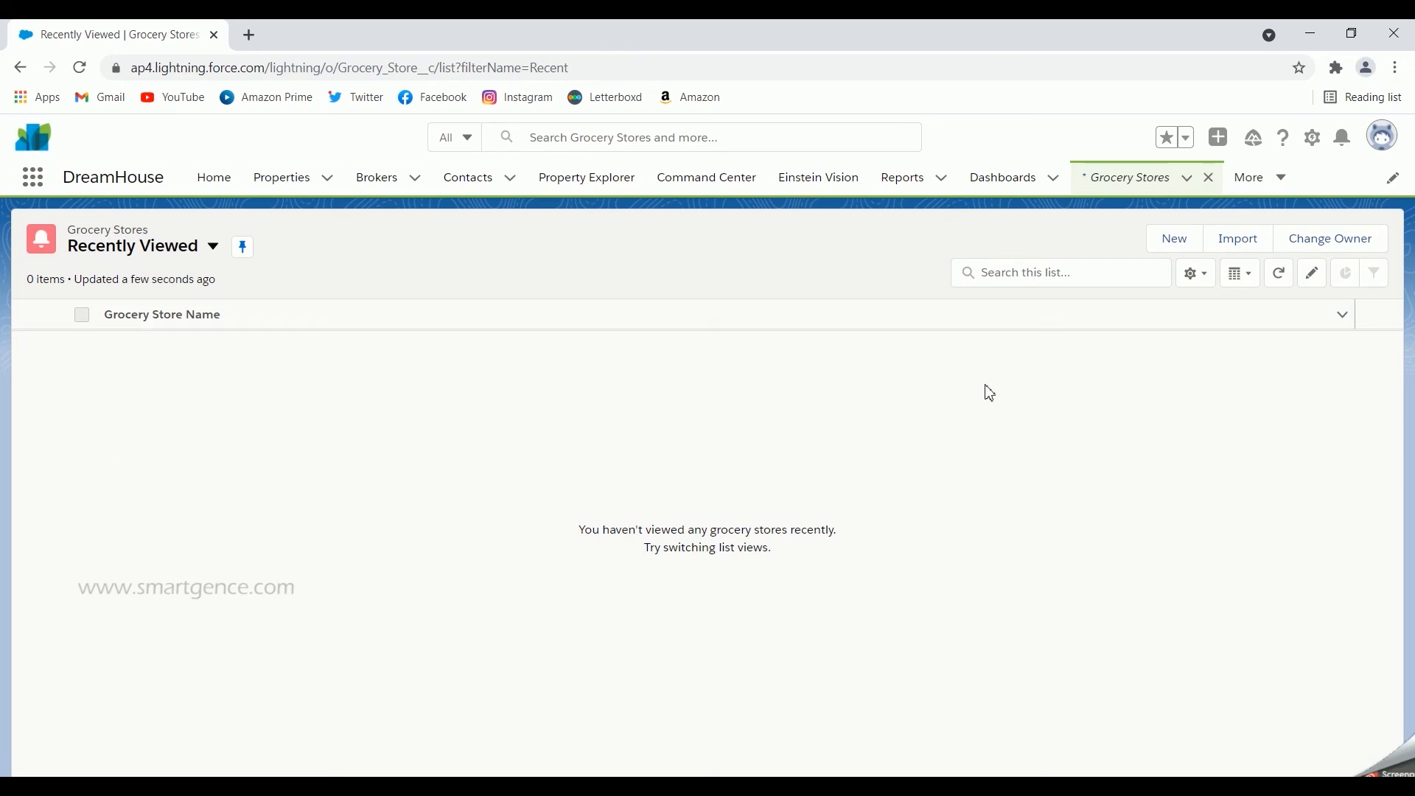
{"action": "left_click", "coordinate": [1175, 239]}
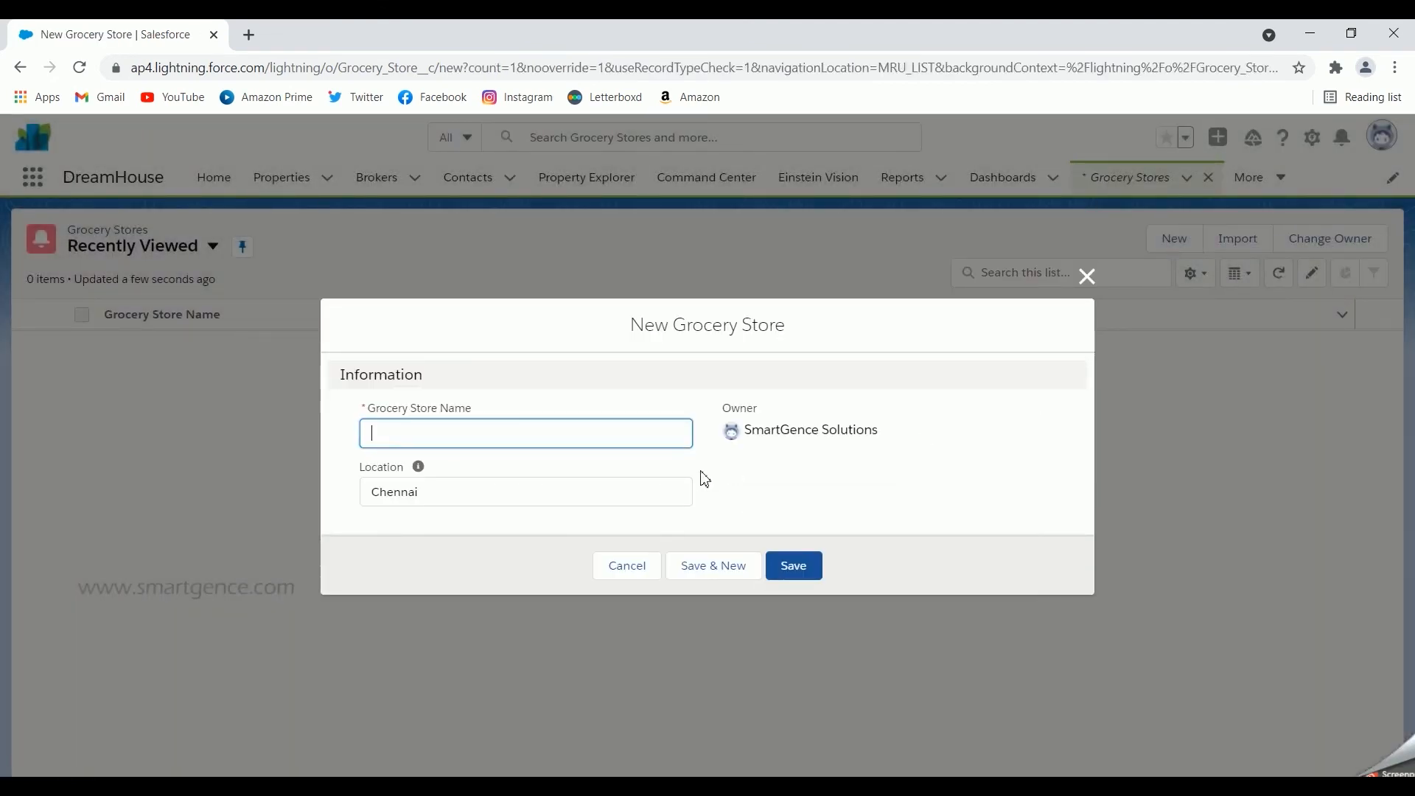
- Examine the required Grocery Store Name field and the Location field's help text and default value in the new record form
{"action": "left_click_drag", "start_coordinate": [480, 408], "coordinate": [506, 395]}
{"action": "left_click", "coordinate": [508, 389]}
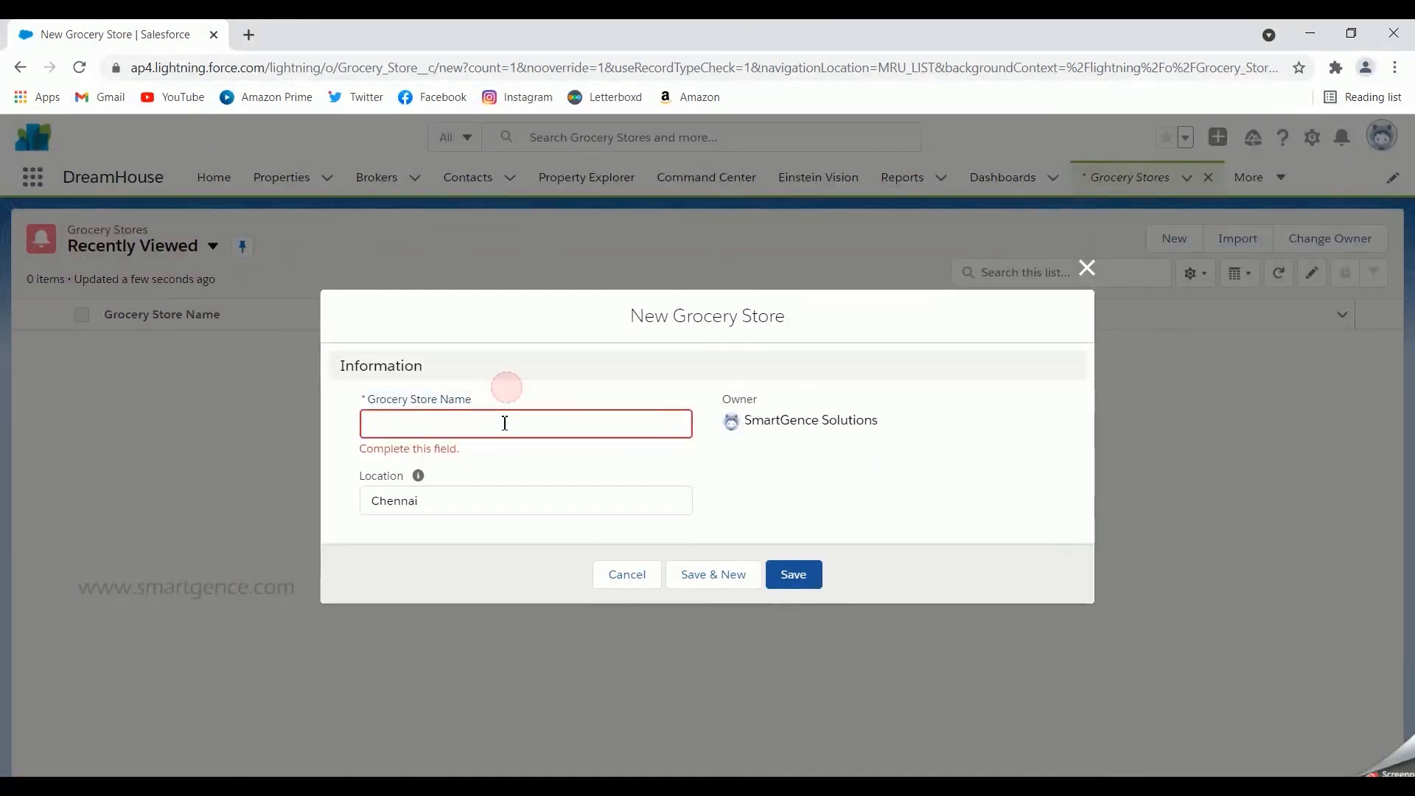
{"action": "left_click", "coordinate": [504, 423]}
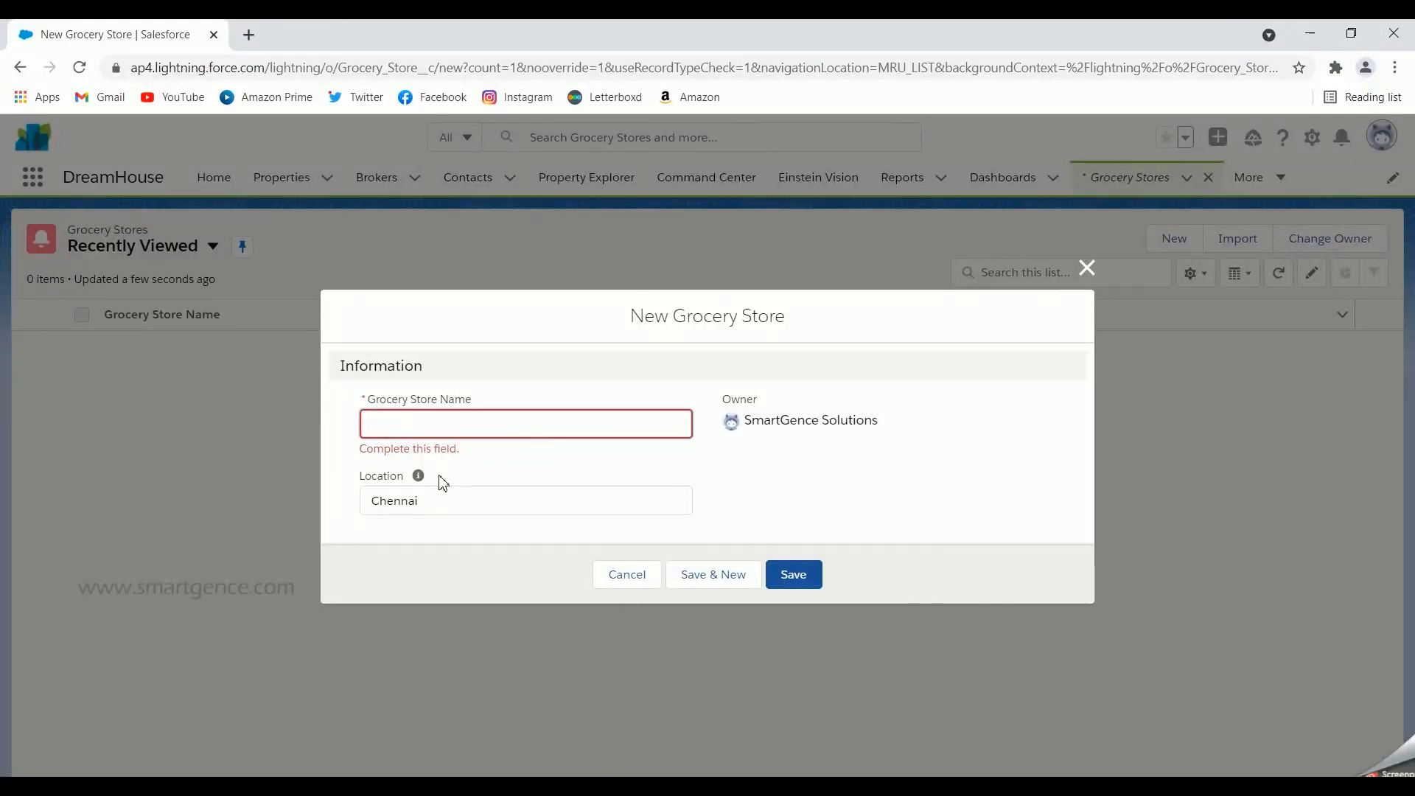
{"action": "mouse_move", "coordinate": [419, 478]}
{"action": "left_click_drag", "start_coordinate": [430, 504], "coordinate": [373, 502]}
{"action": "left_click", "coordinate": [383, 536]}
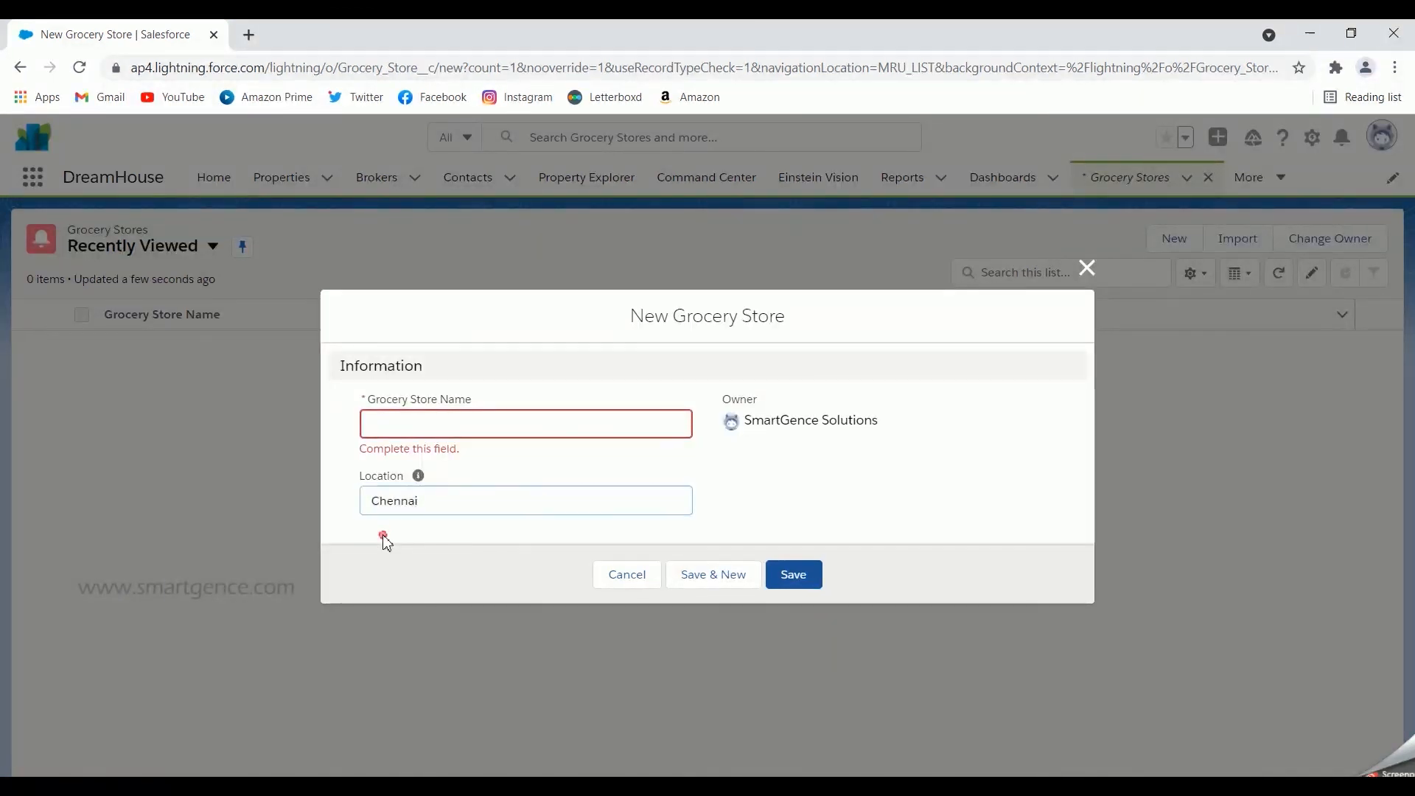
- Set the record's location to Palakkad, name the grocery store "Test Grocery", and save the record
{"action": "double_click", "coordinate": [431, 506]}
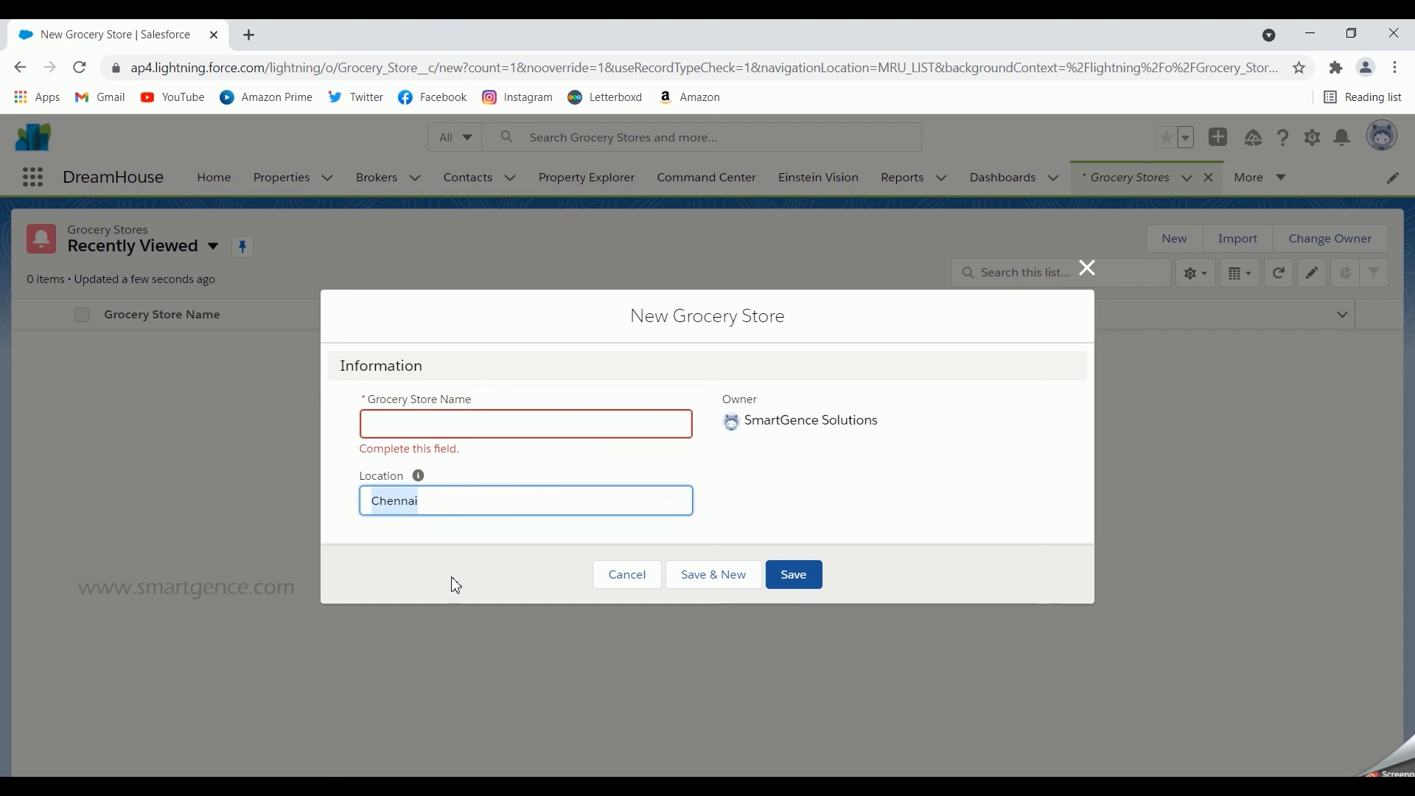
{"action": "type", "text": "Palakkad"}
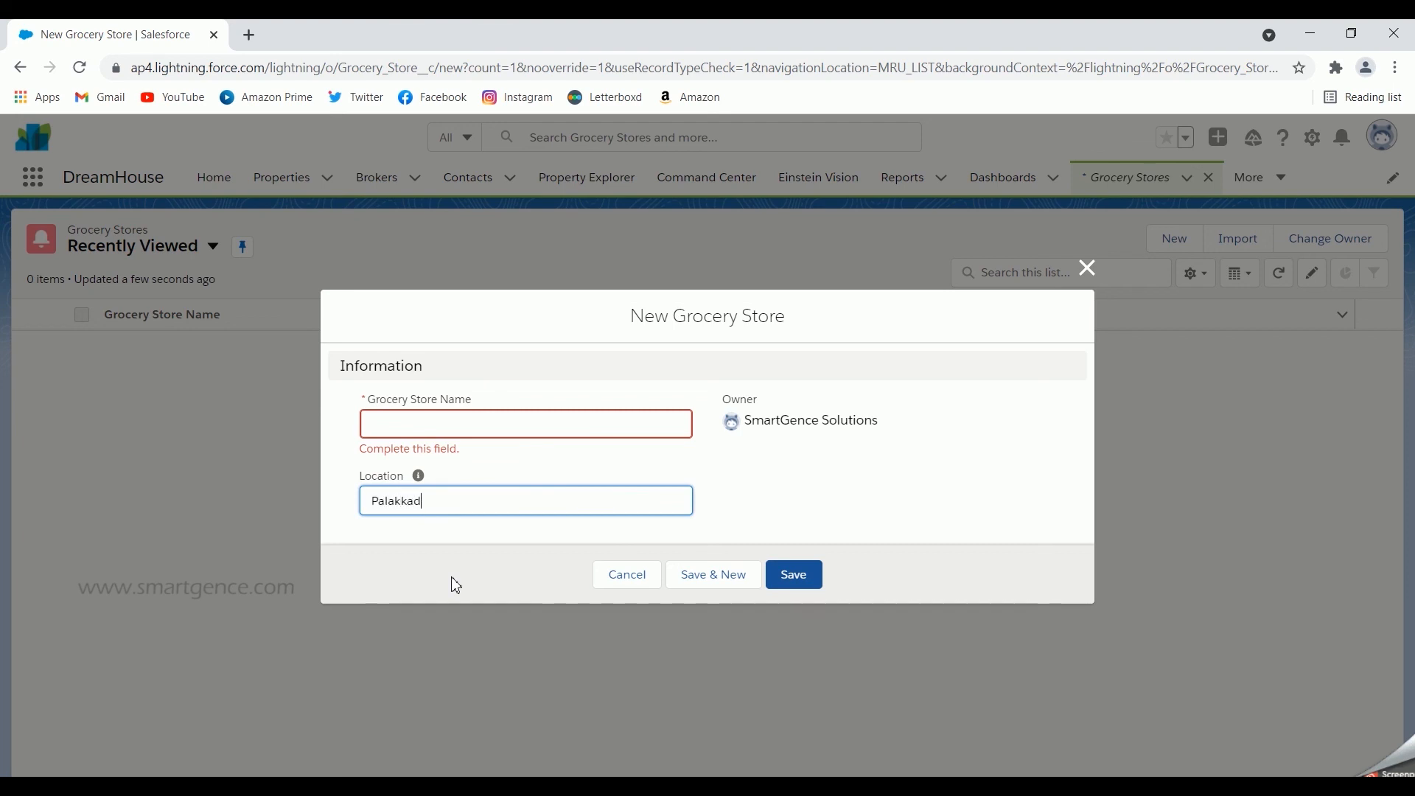
{"action": "left_click", "coordinate": [507, 430]}
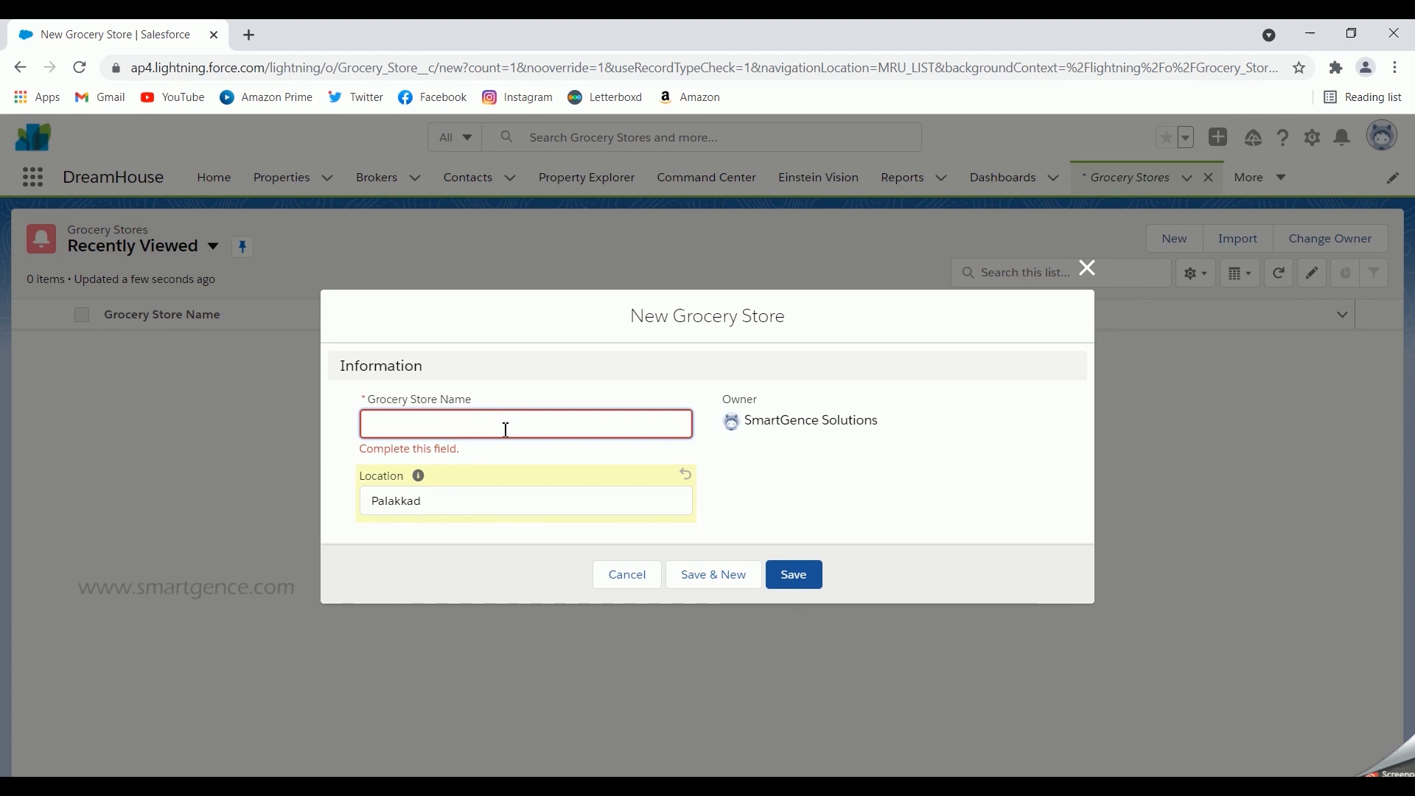
{"action": "type", "text": "Test Grocery"}
{"action": "left_click", "coordinate": [813, 574]}
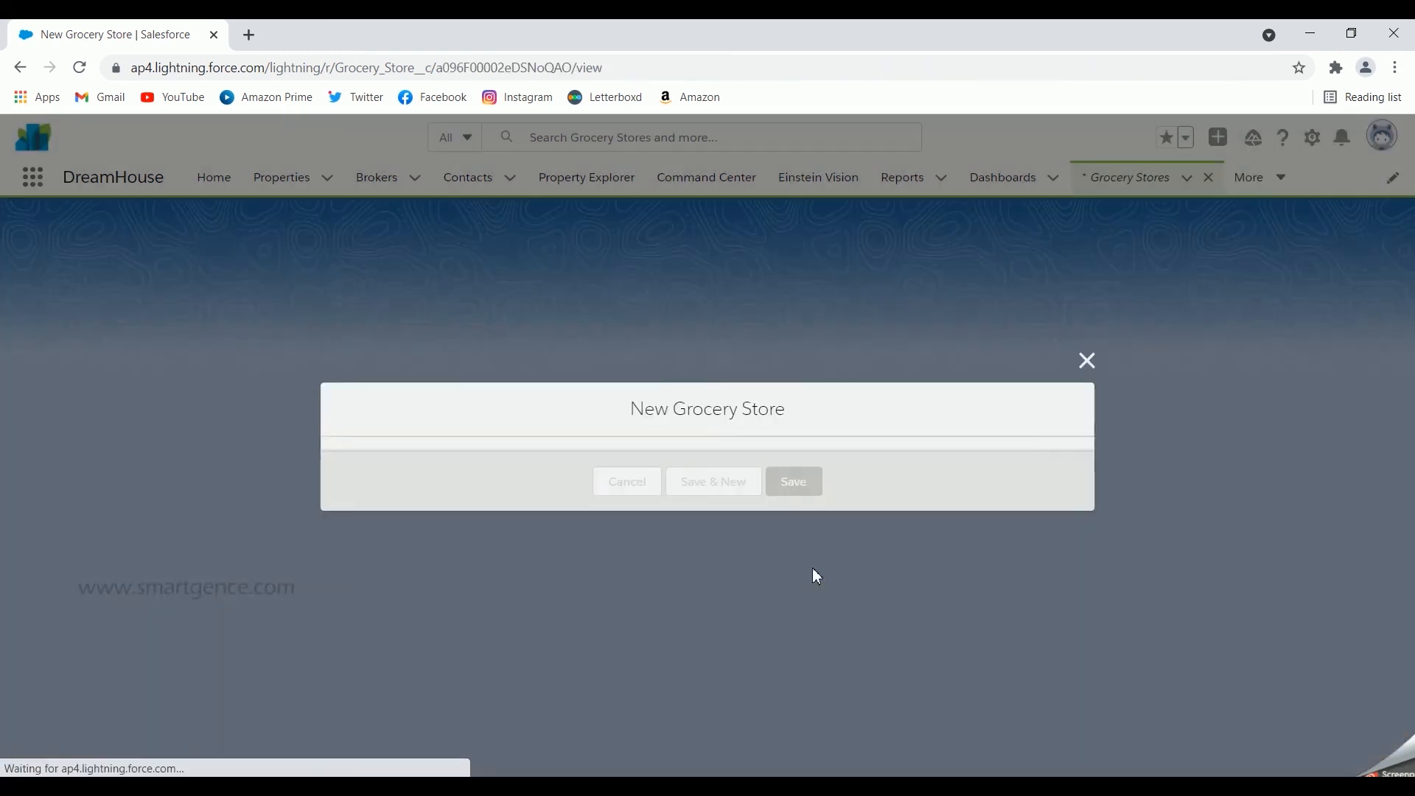